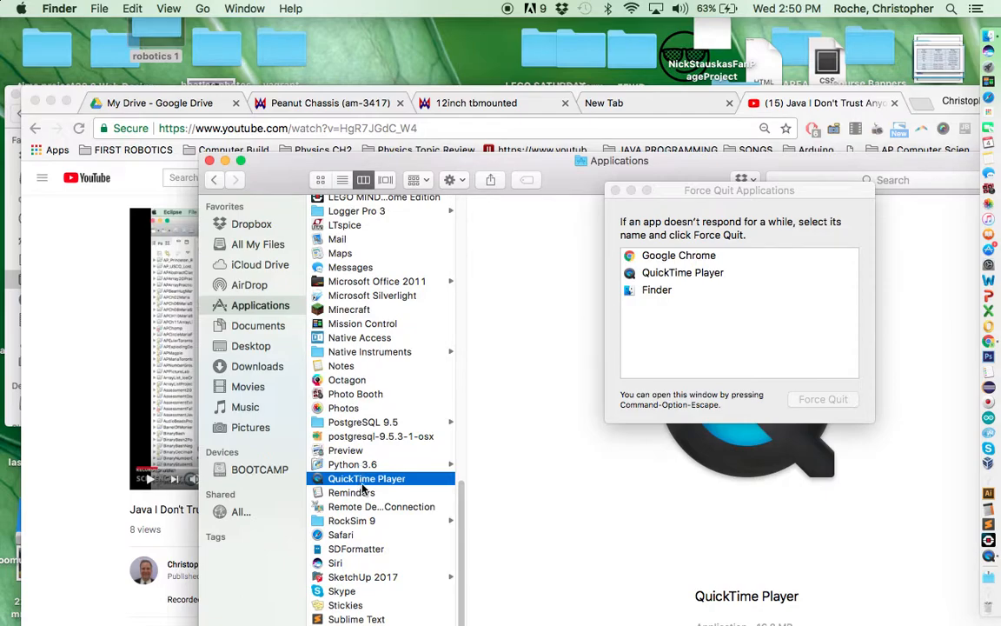
# Find VMware Horizon Client in the Applications folder and launch it
pyautogui.scroll(1, 461, 513)
pyautogui.moveTo(461, 511); pyautogui.dragTo(465, 616)
pyautogui.moveTo(570, 186); pyautogui.dragTo(574, 52)
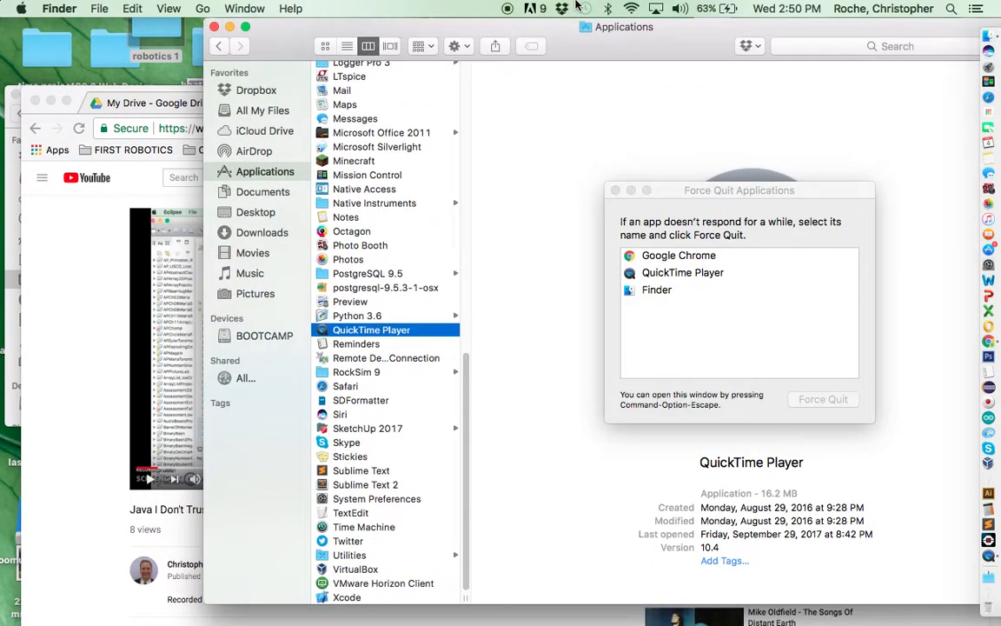
pyautogui.doubleClick(363, 585)
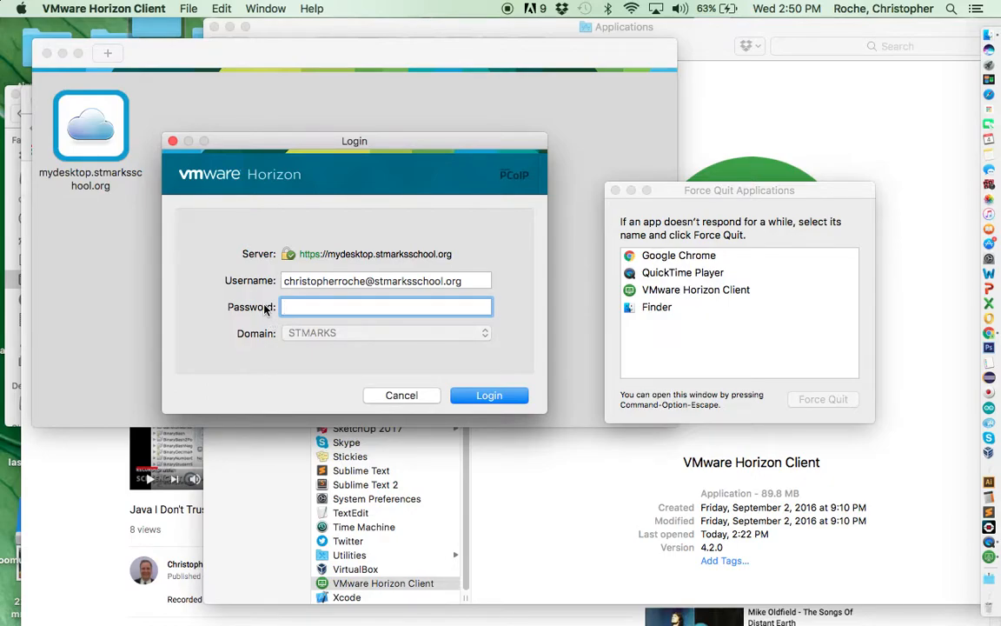
# Log in to the Horizon server with the account password and connect to the Faculty 3D desktop
pyautogui.write('********')
pyautogui.press('Return')
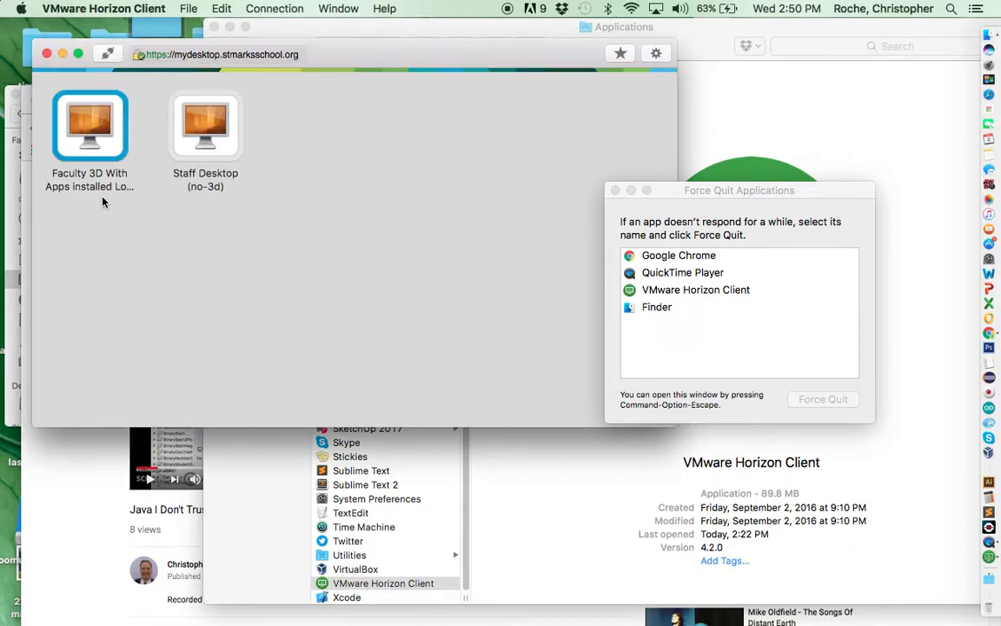
pyautogui.doubleClick(96, 151)
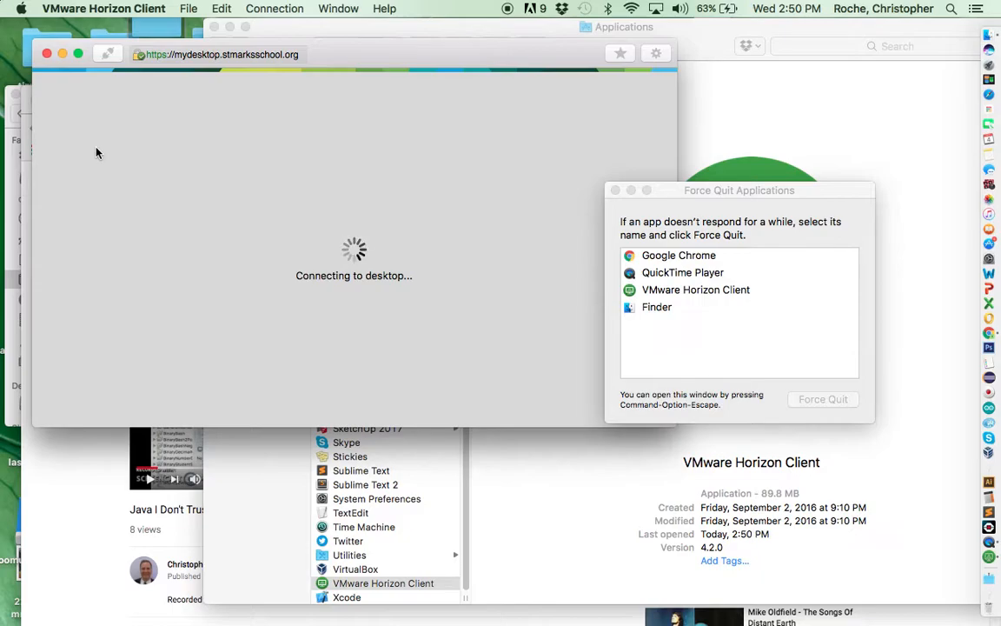
# Close the Force Quit Applications window covering the virtual desktop
pyautogui.press('super+alt+Escape')
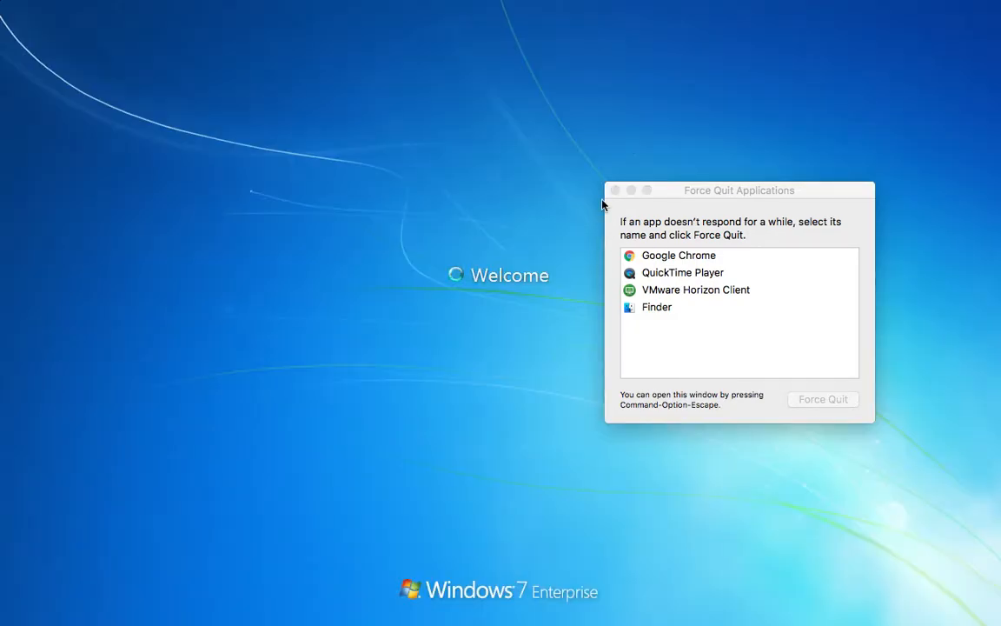
pyautogui.click(614, 191)
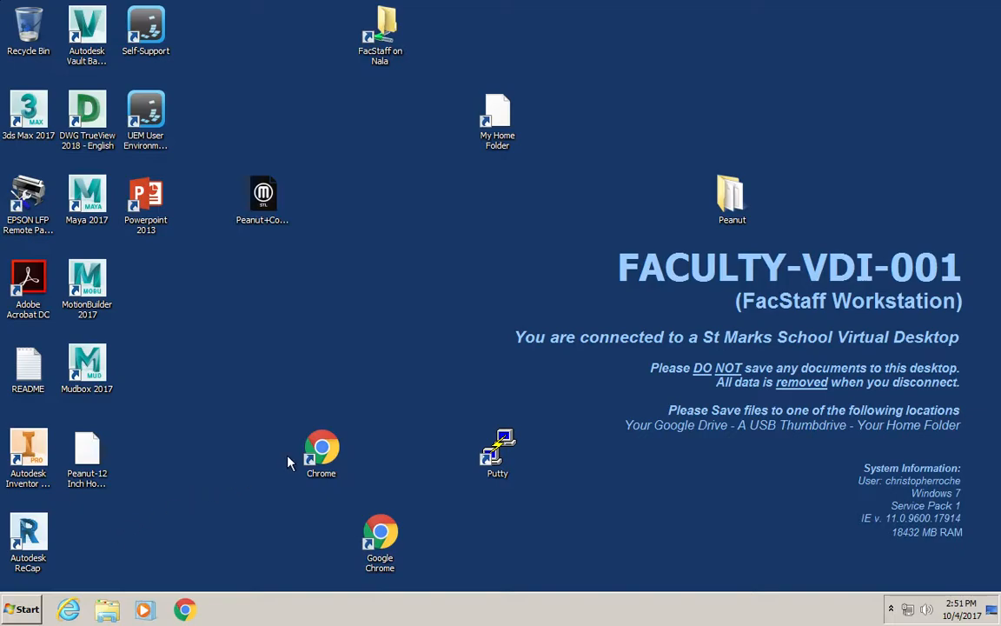
# Launch Google Chrome on the virtual desktop, allowing its unverified shortcut to open, and start Autodesk Inventor
pyautogui.click(185, 612)
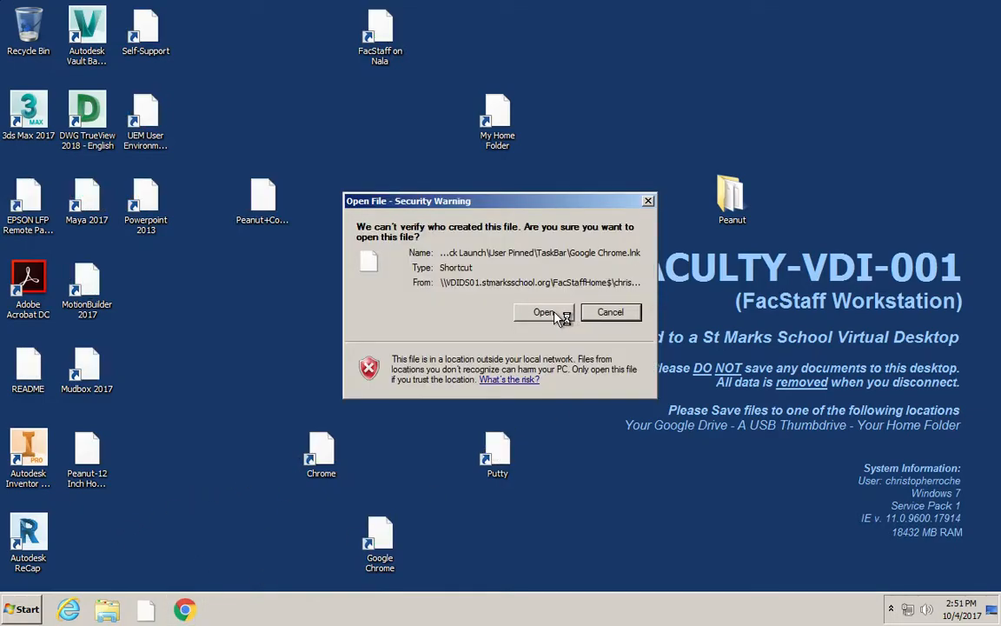
pyautogui.click(545, 313)
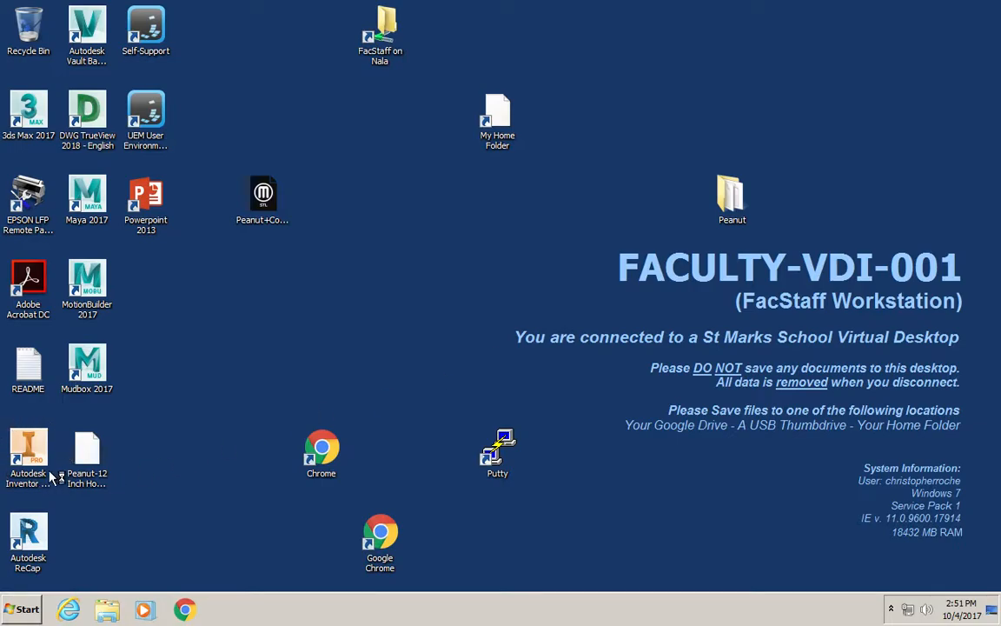
pyautogui.doubleClick(22, 434)
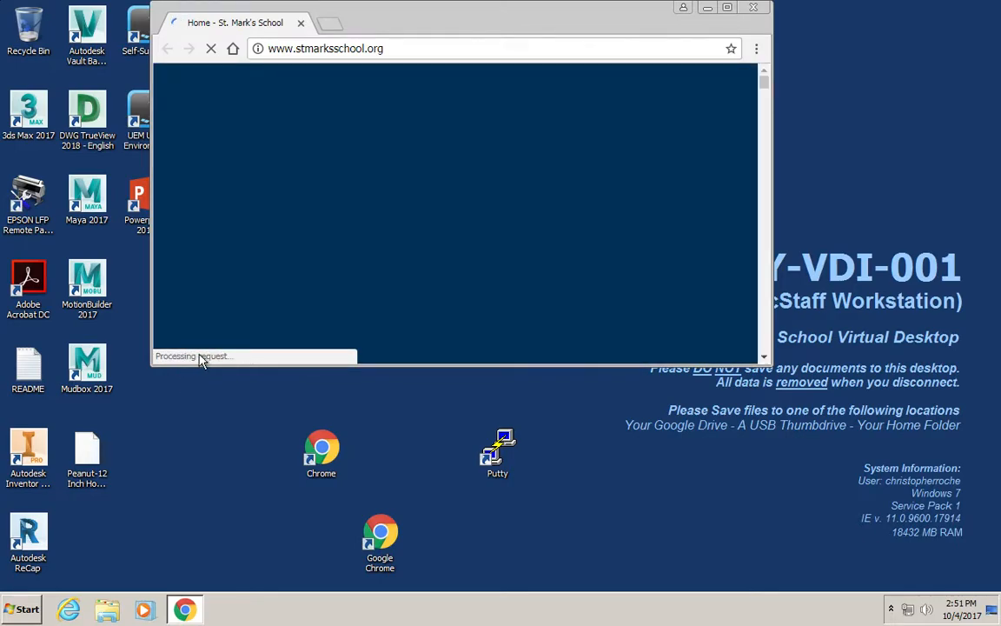
# Go to andymark.com, search for Peanut, and open the Peanut Chassis (am-3417) product page
pyautogui.click(399, 47)
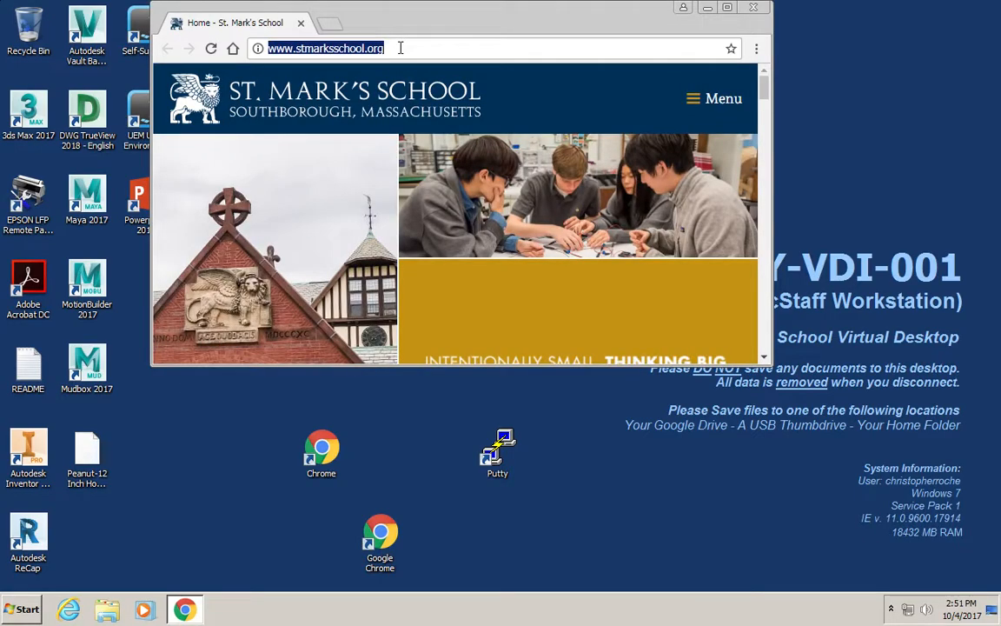
pyautogui.write('andy')
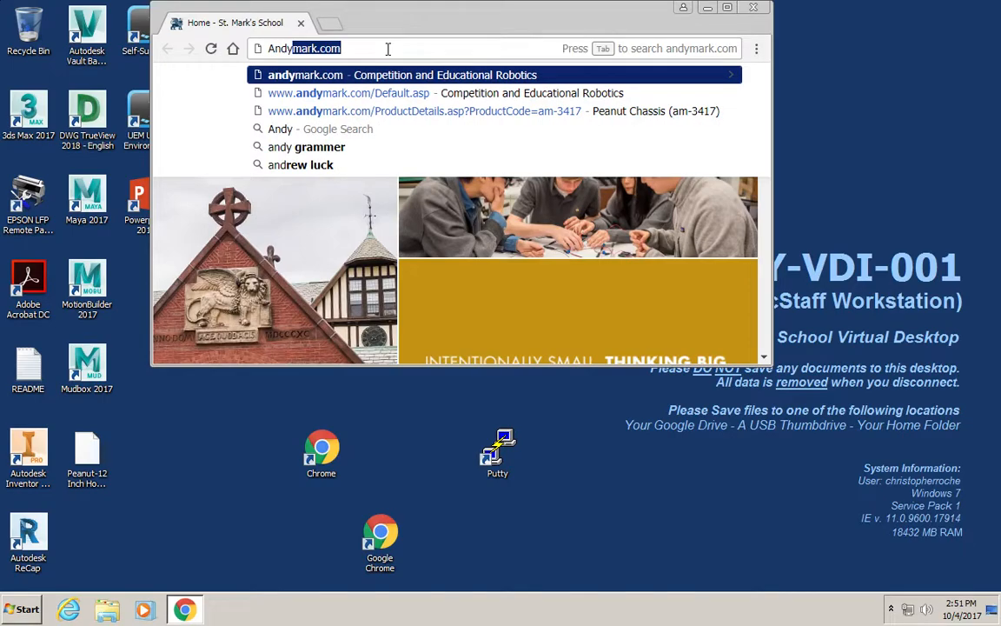
pyautogui.press('Return')
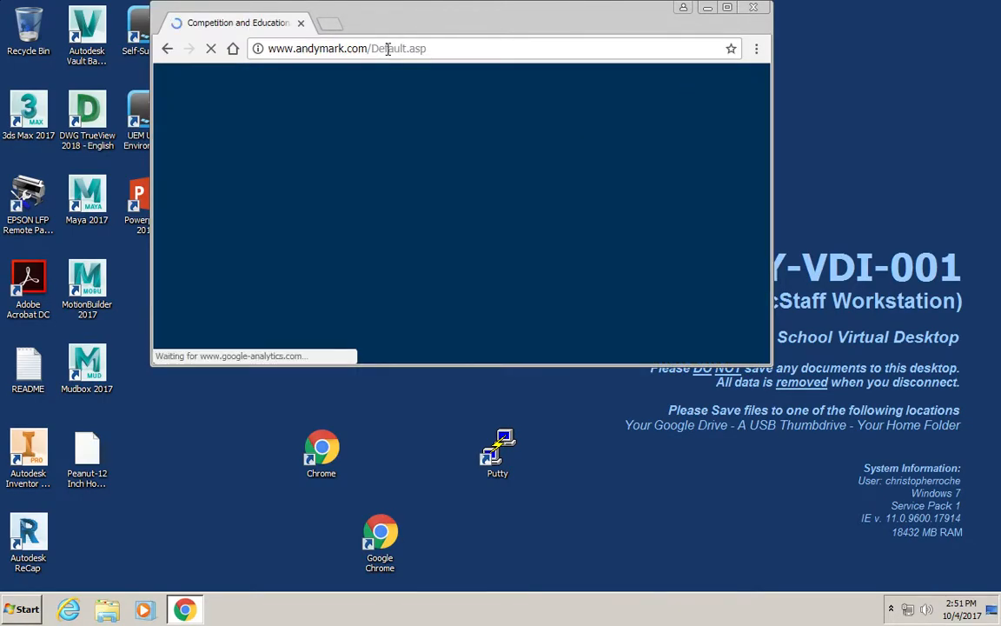
pyautogui.click(358, 143)
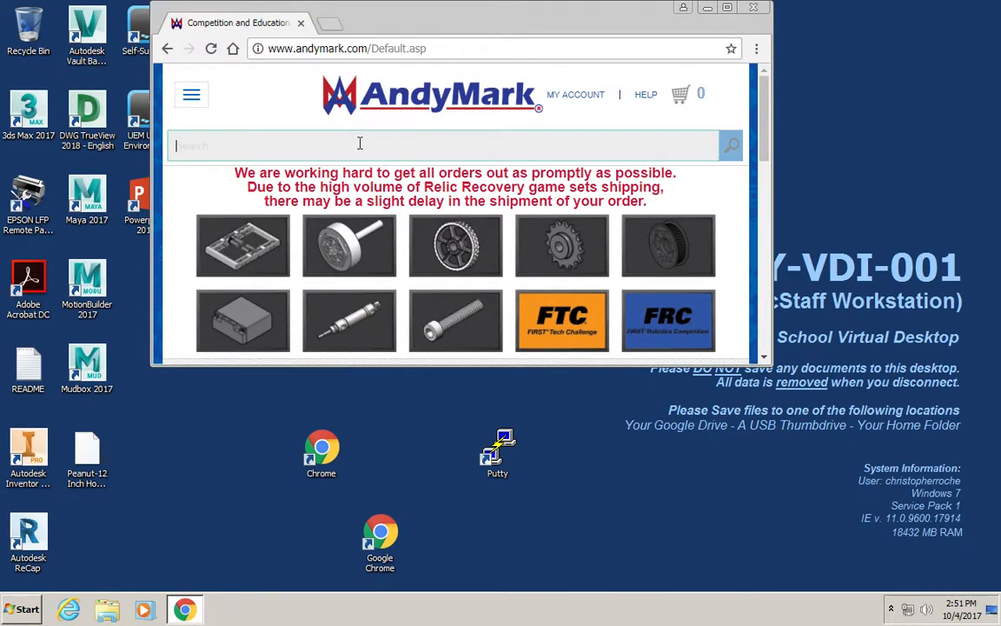
pyautogui.write('Peanut')
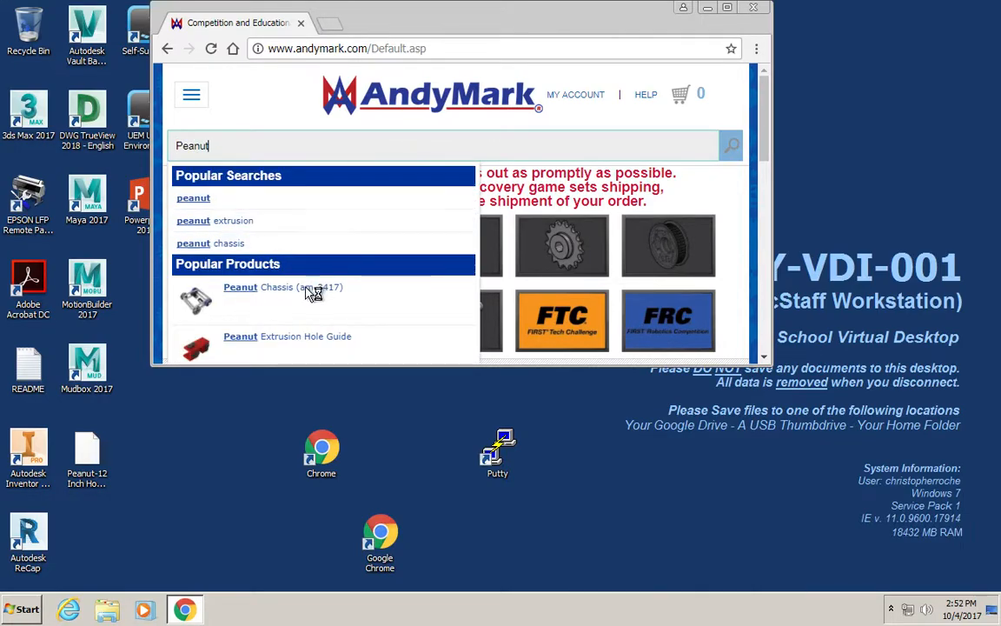
pyautogui.click(233, 298)
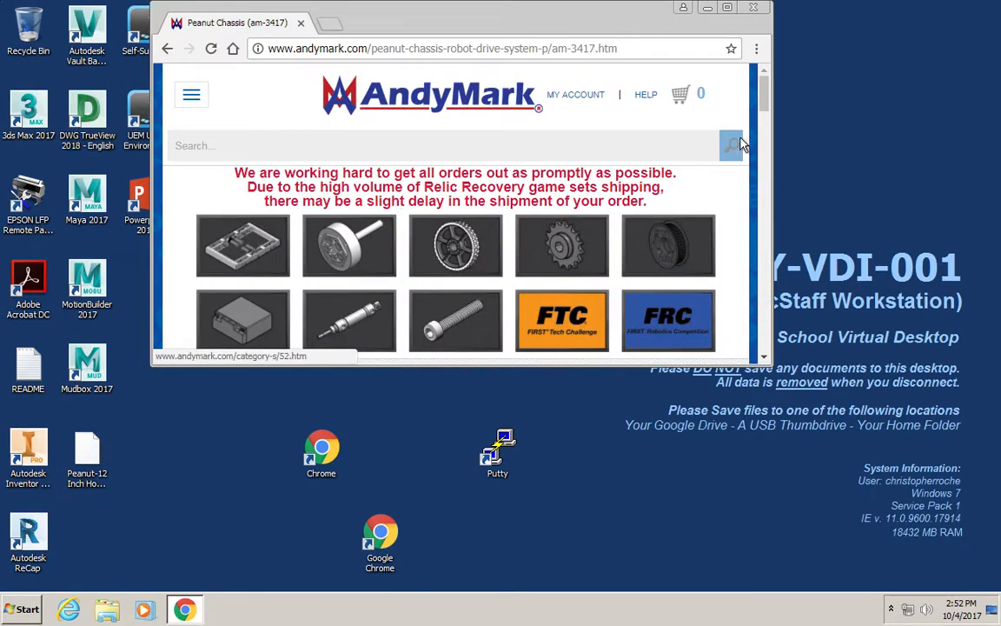
# Open the 12 inch Peanut Extrusion Hole Layout PDF from the product's downloads and examine its dimensioned drawing
pyautogui.moveTo(767, 105); pyautogui.dragTo(752, 189)
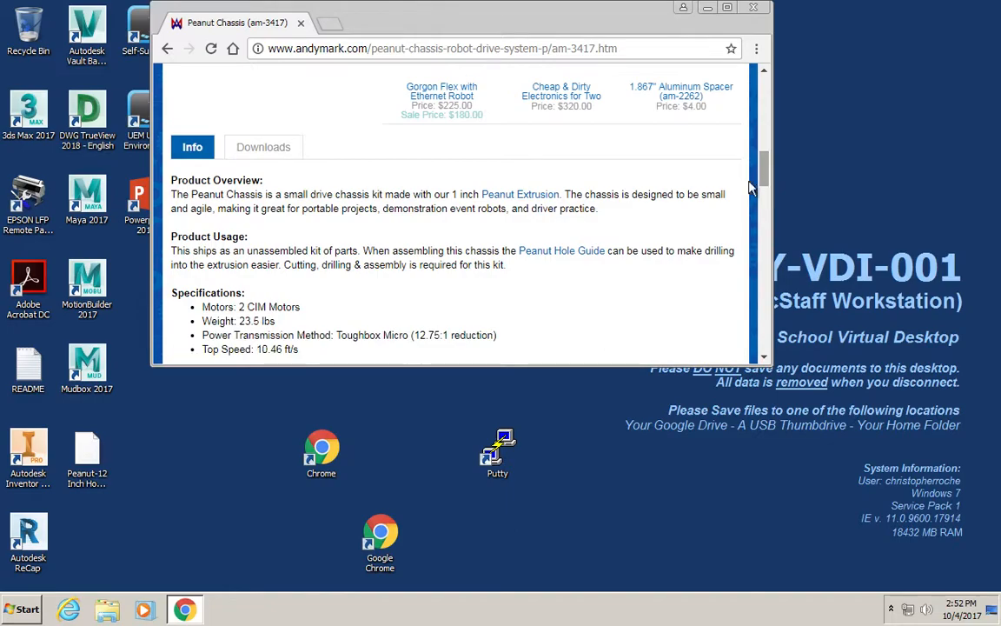
pyautogui.click(251, 146)
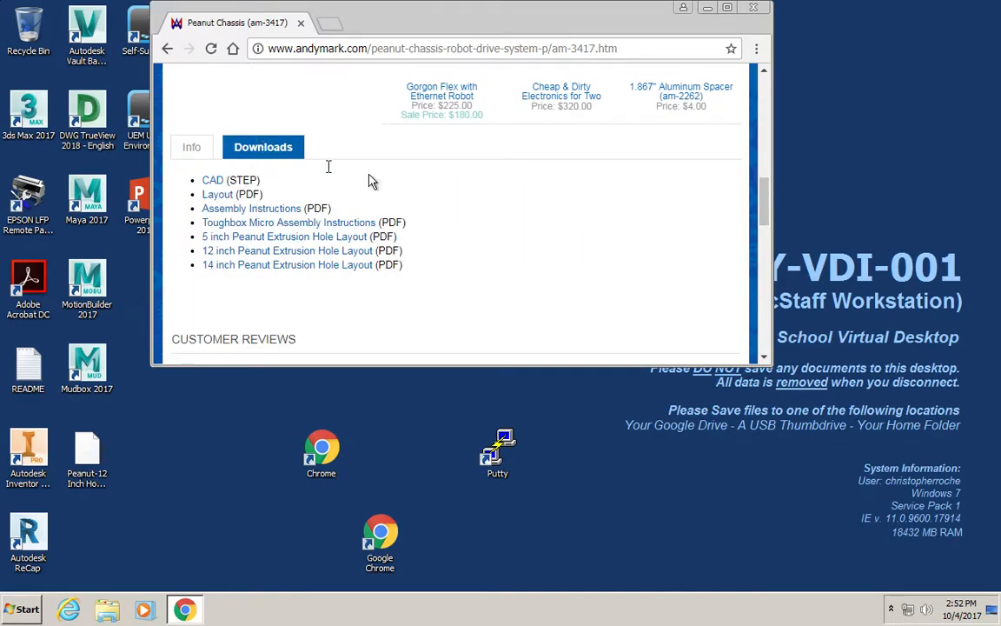
pyautogui.click(257, 254)
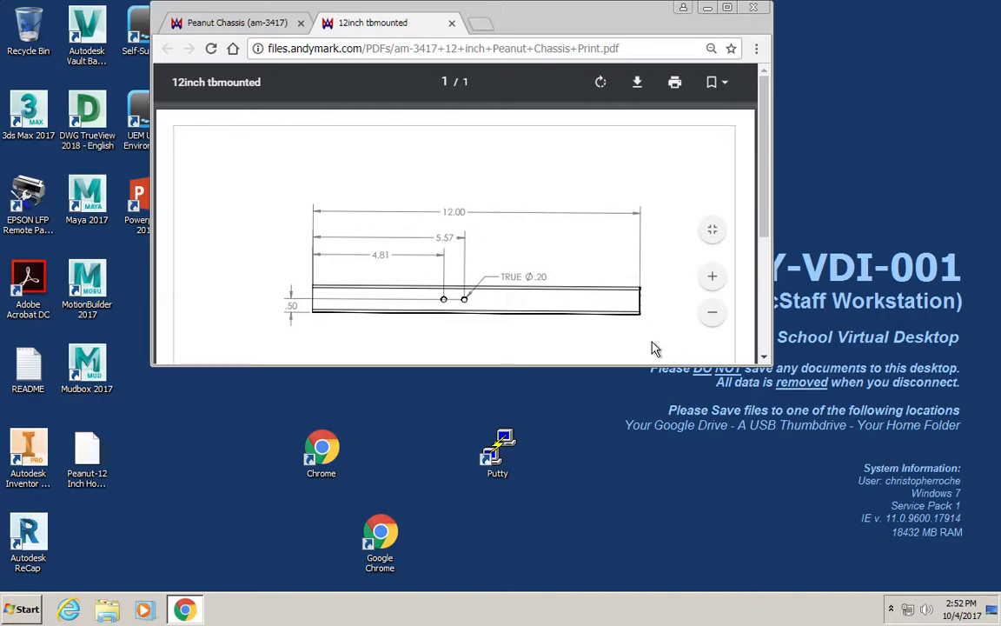
pyautogui.moveTo(763, 212)
pyautogui.mouseDown()
pyautogui.moveTo(762, 286)
pyautogui.moveTo(761, 267)
pyautogui.mouseUp()
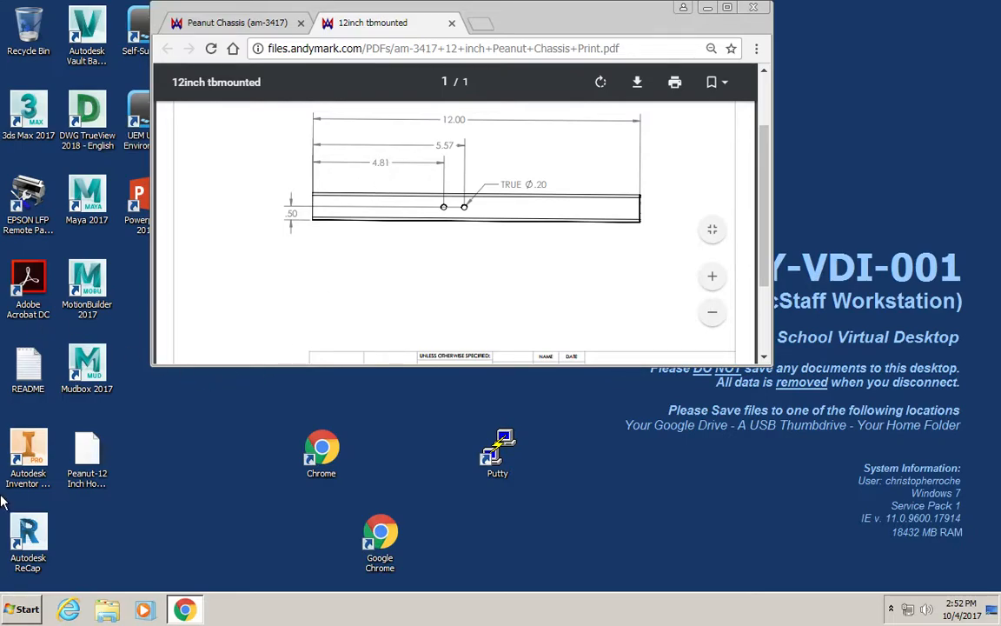
# Bring up Autodesk Inventor Professional 2018, agreeing to the privacy statement and running it without repairing the license
pyautogui.click(33, 459)
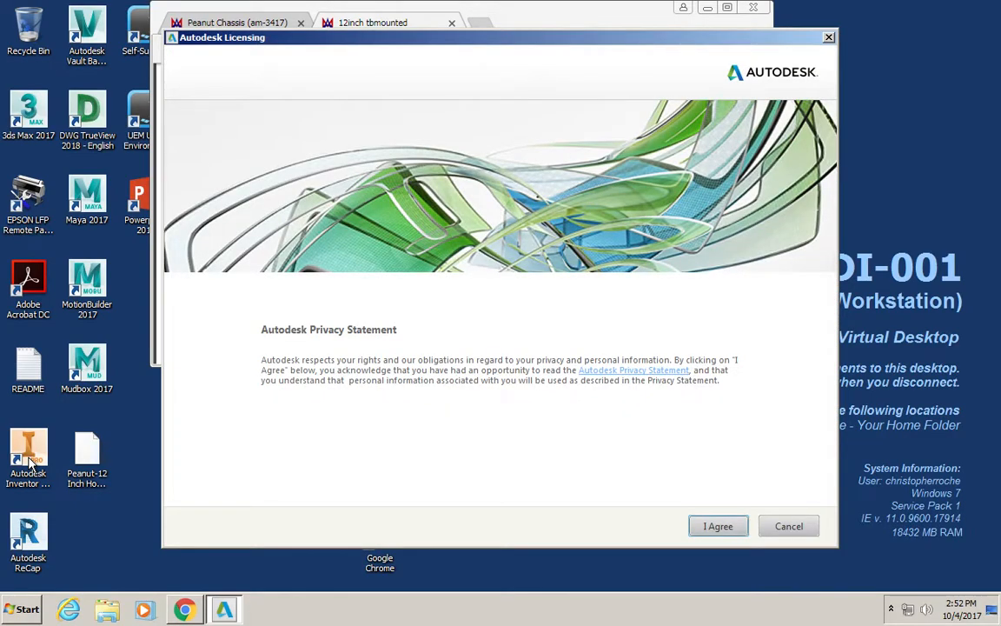
pyautogui.click(717, 530)
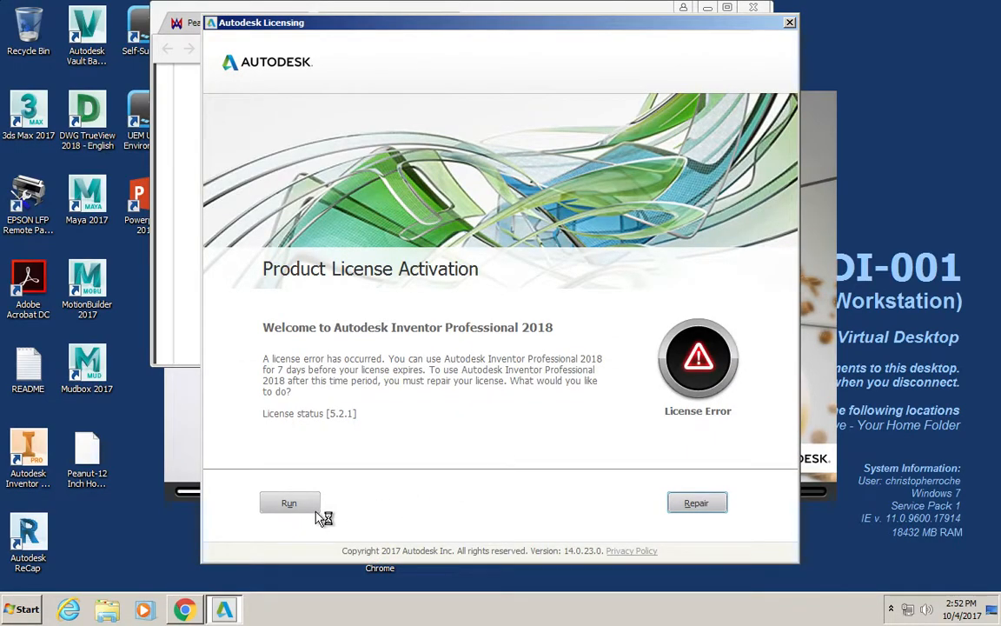
pyautogui.click(305, 505)
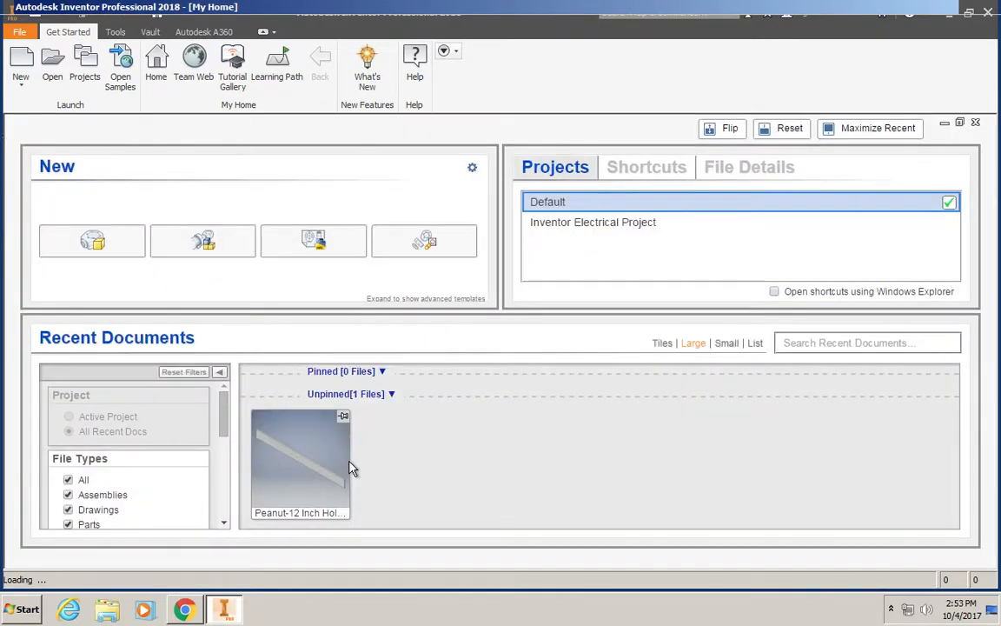
# Create a new part and start a 2D sketch on the front XY plane
pyautogui.click(91, 249)
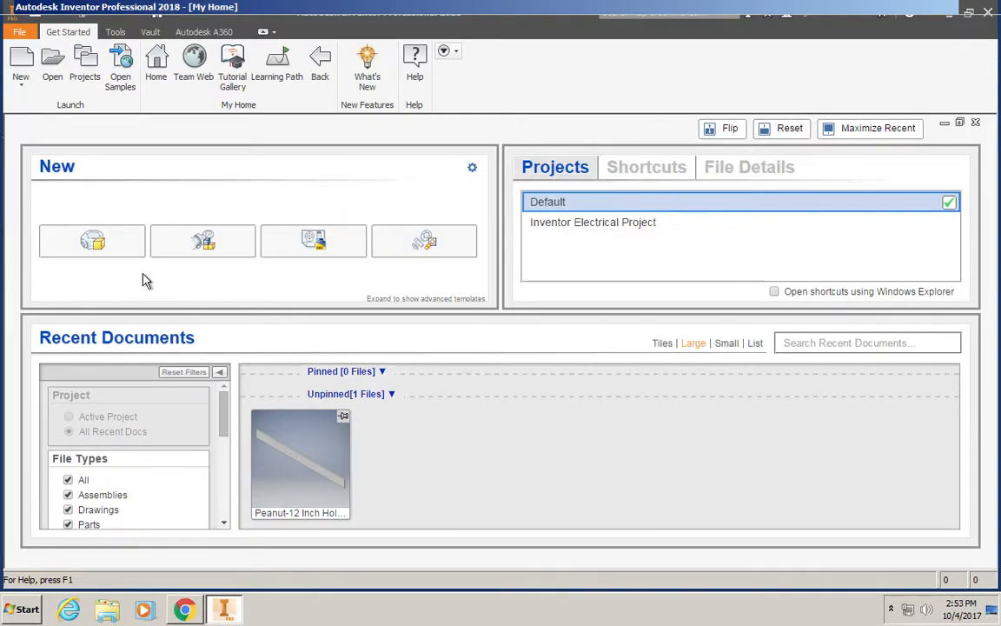
pyautogui.click(91, 244)
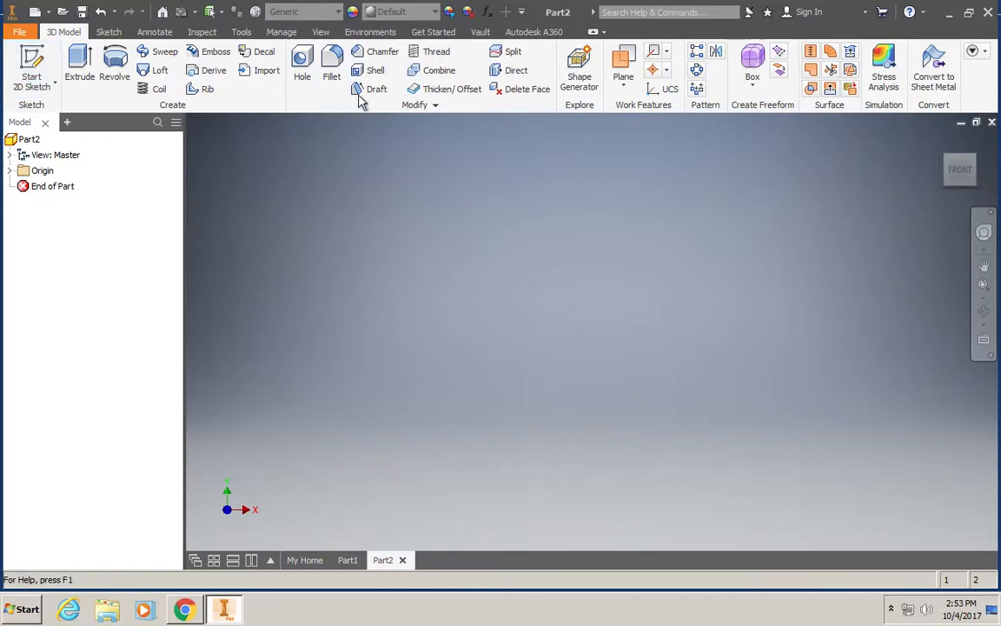
pyautogui.click(36, 92)
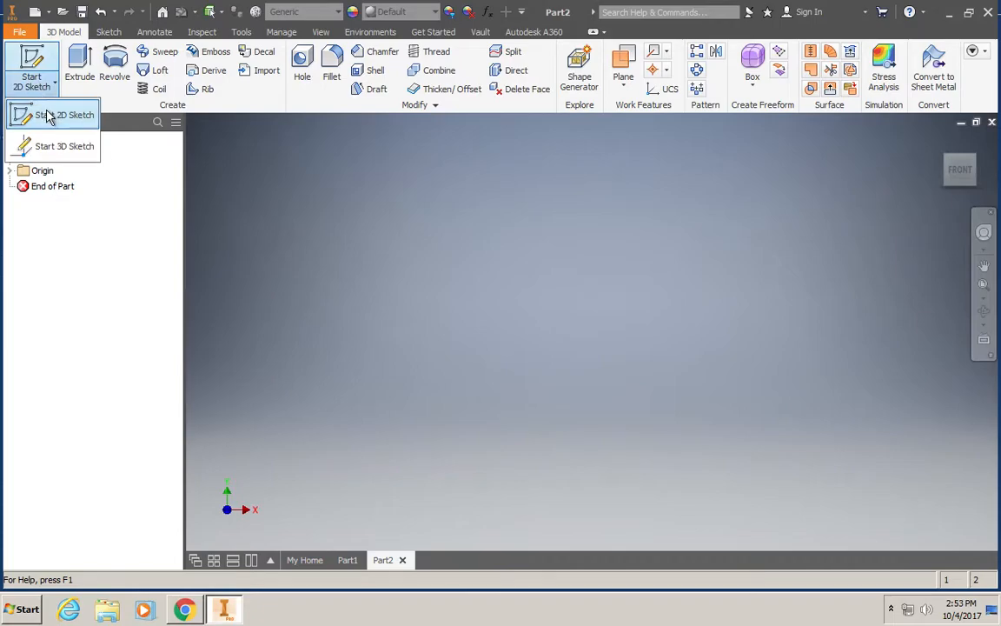
pyautogui.click(47, 118)
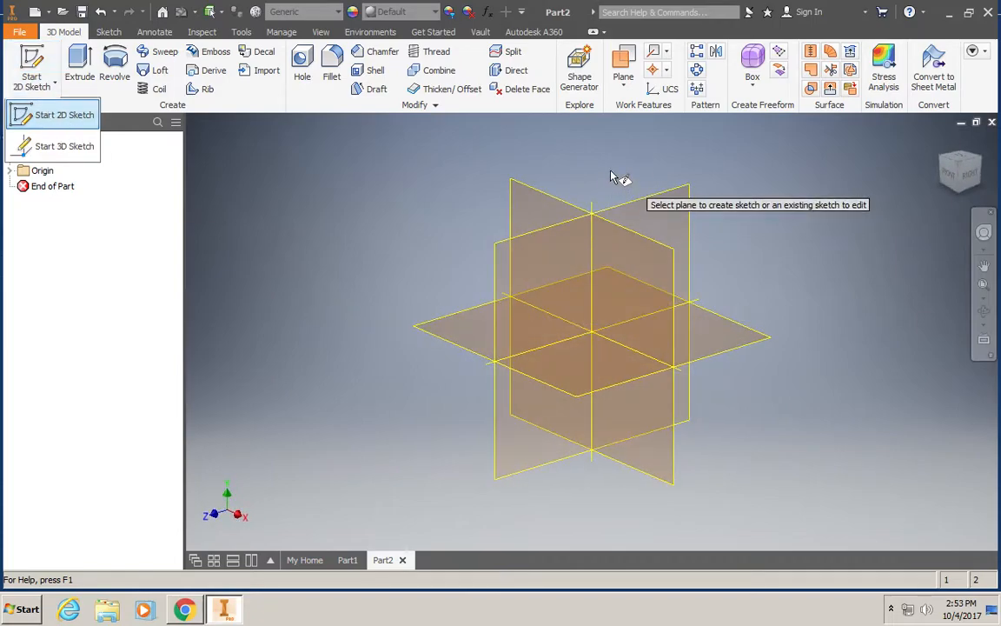
pyautogui.click(550, 206)
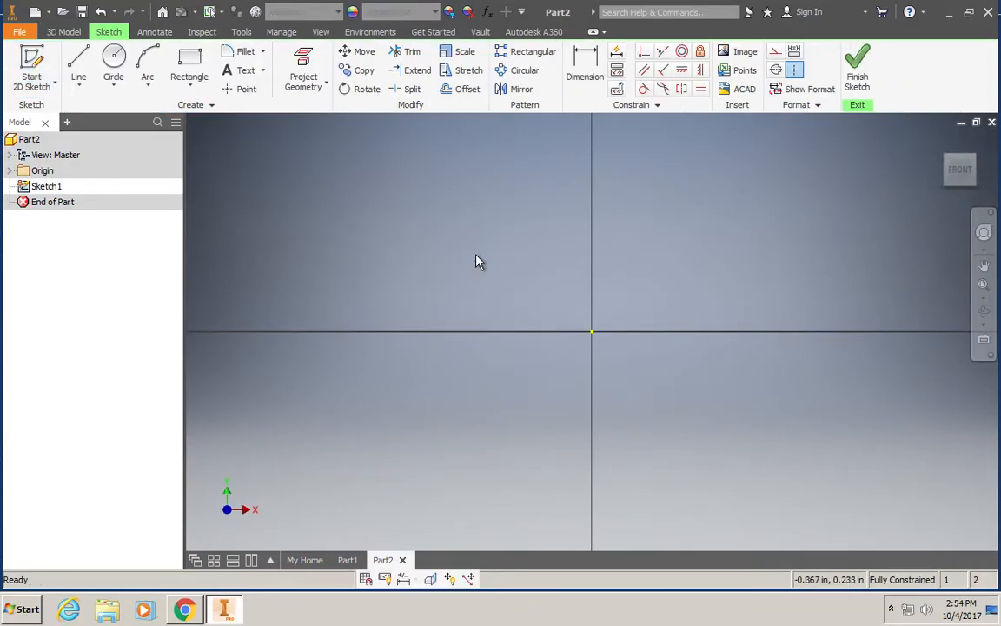
# Draw a two-point rectangle from the sketch origin, 12 in wide and 1.0 in high
pyautogui.press('F2')
pyautogui.moveTo(440, 246)
pyautogui.mouseDown()
pyautogui.moveTo(261, 252)
pyautogui.moveTo(230, 278)
pyautogui.mouseUp()
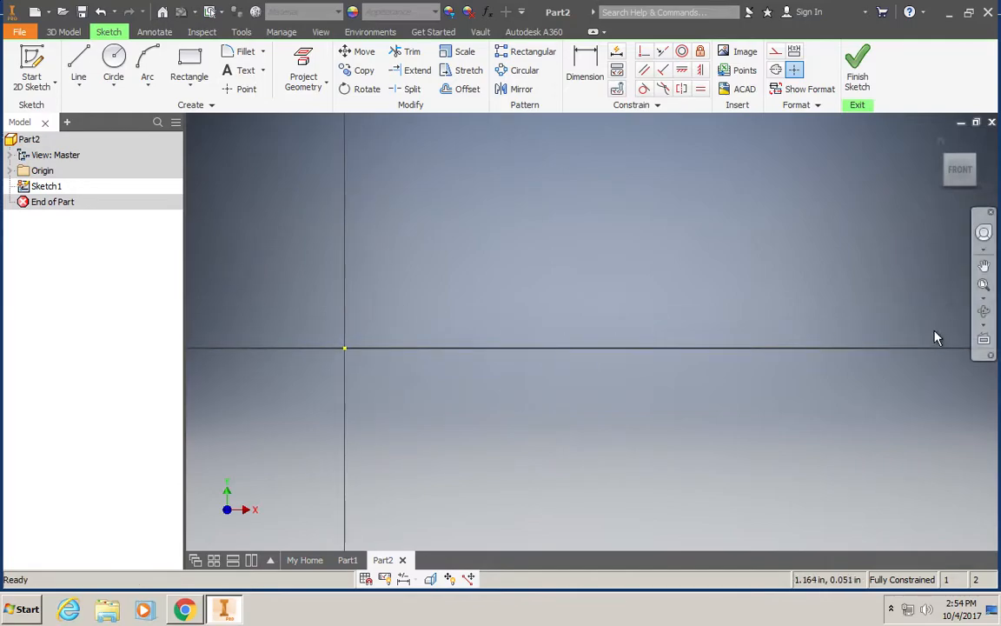
pyautogui.click(191, 87)
pyautogui.click(202, 113)
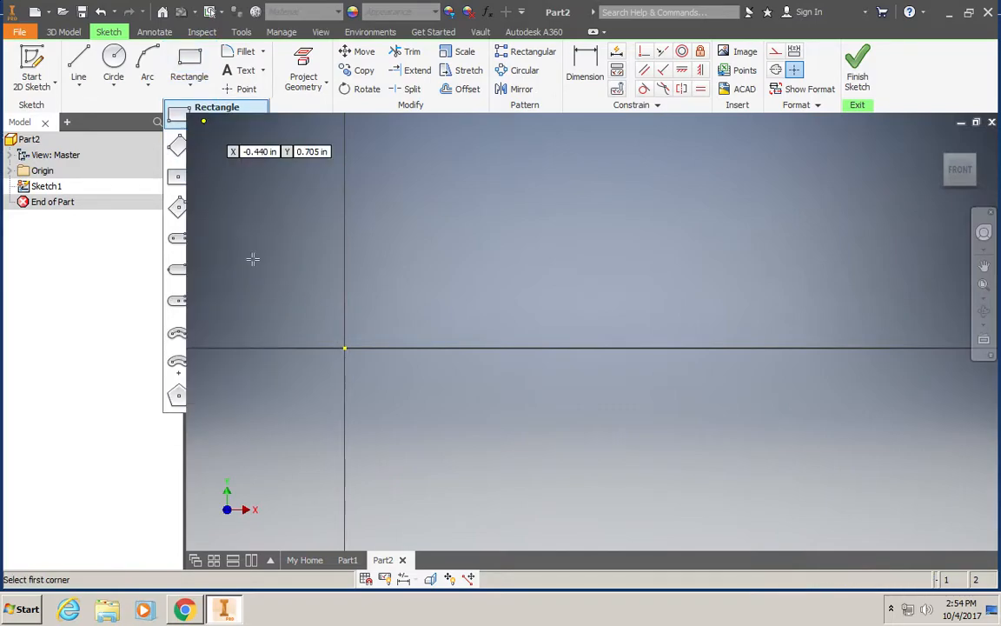
pyautogui.click(344, 348)
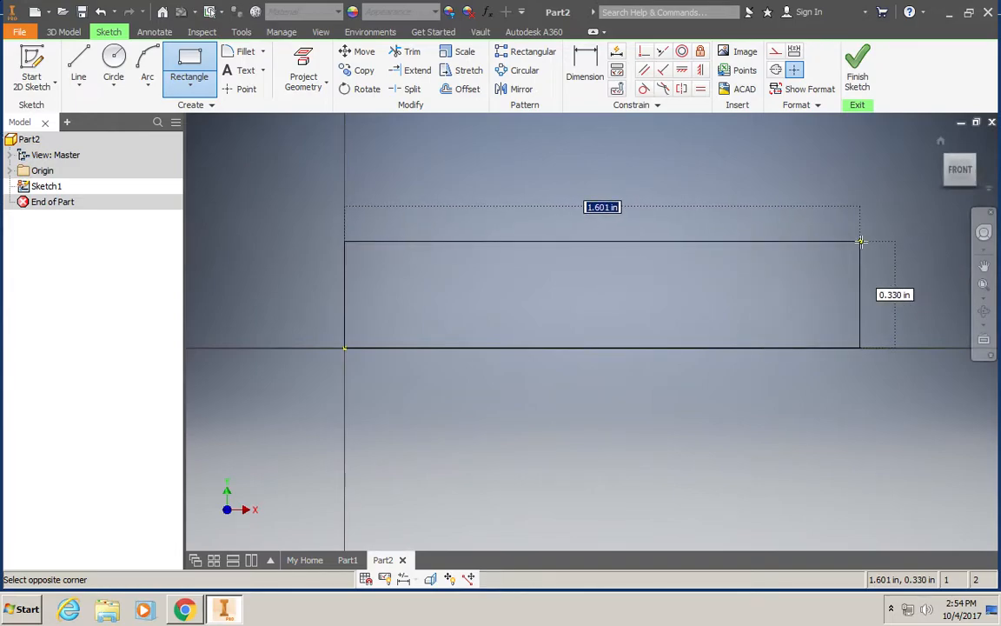
pyautogui.write('12')
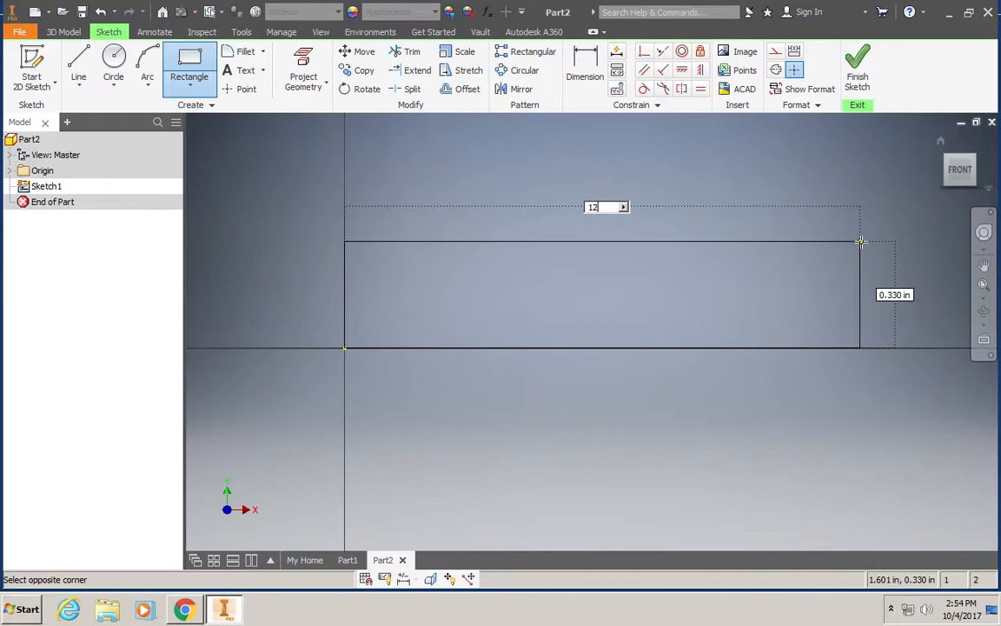
pyautogui.press('Tab')
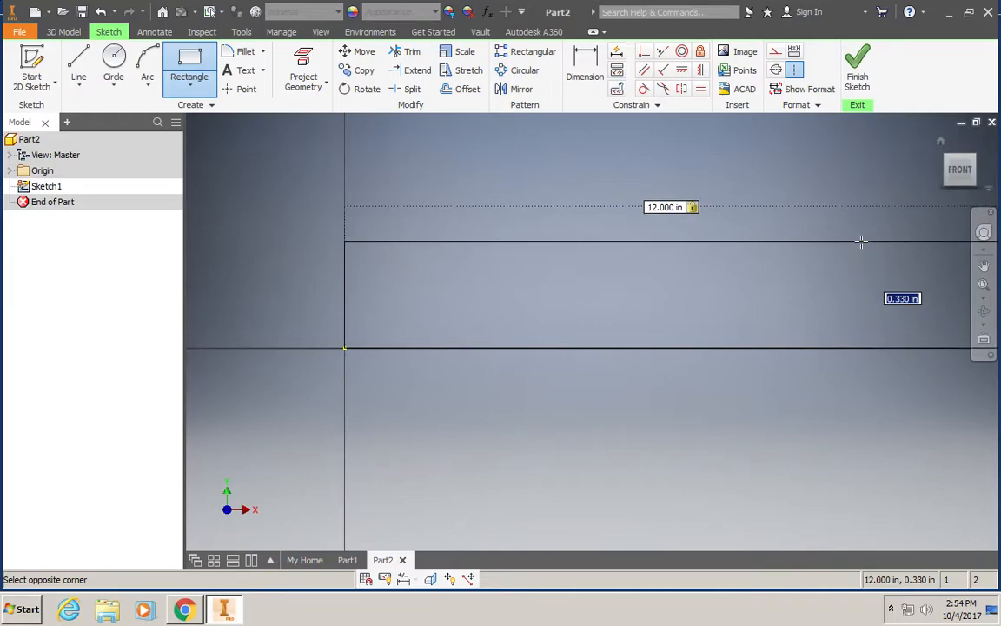
pyautogui.write('1')
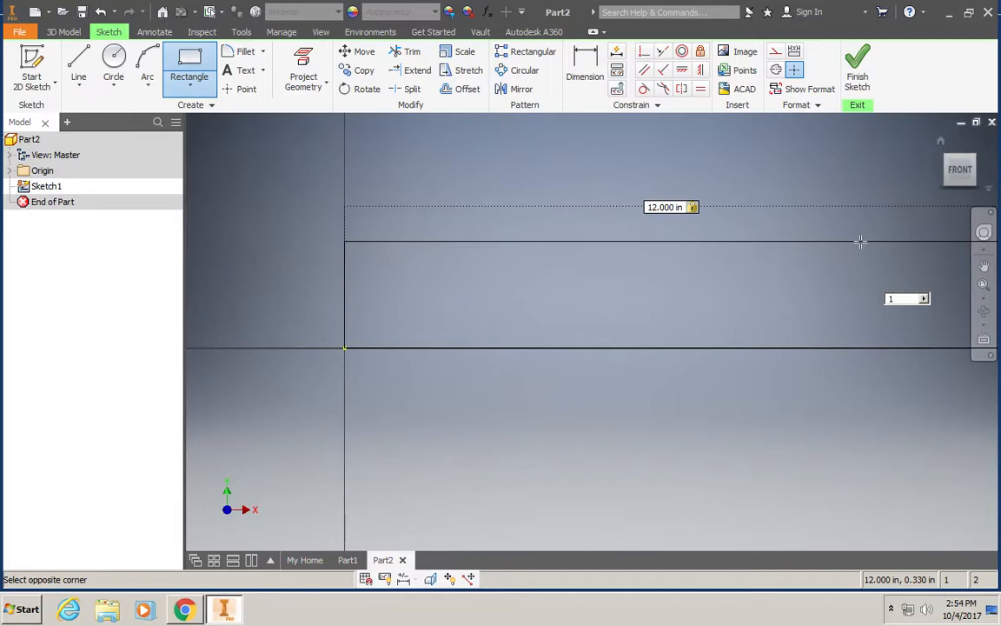
pyautogui.write('.0')
pyautogui.press('Return')
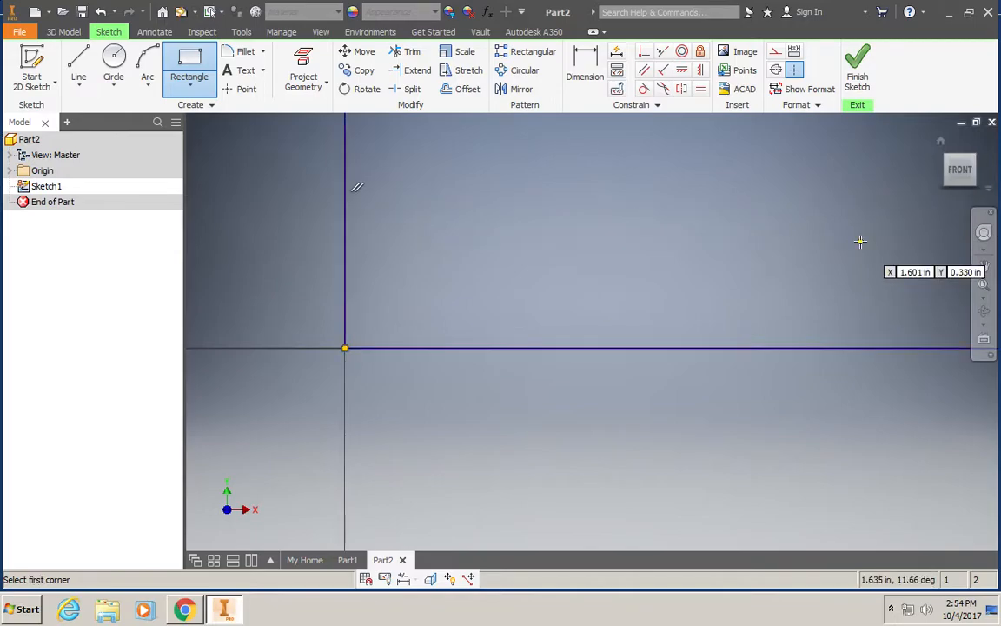
pyautogui.scroll(-3, 788, 286)
pyautogui.scroll(5, 787, 286)
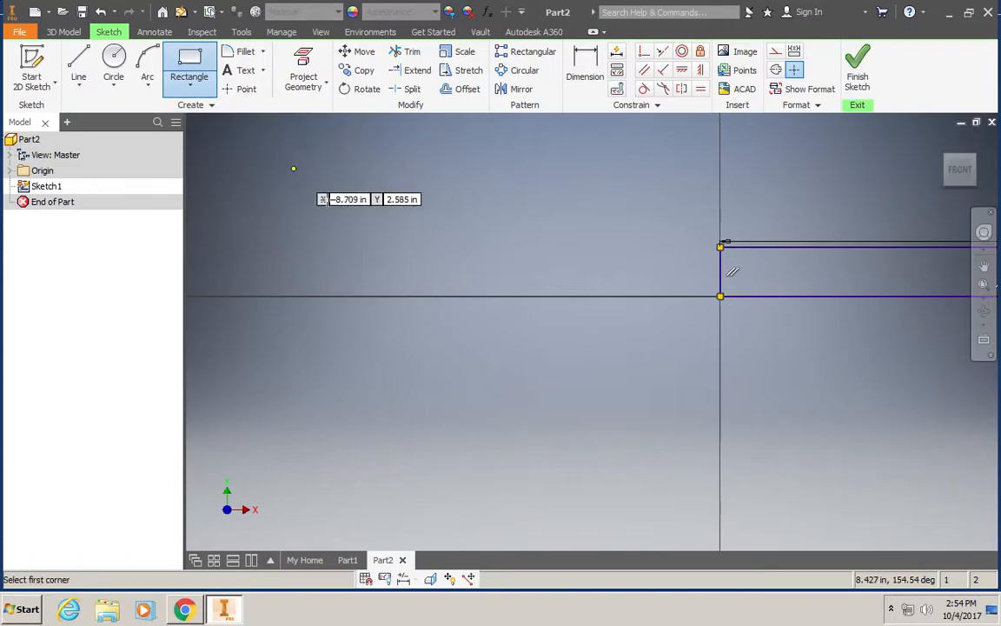
# Move the 12 in length and 1 in height dimensions clear of the rectangle, and restore the application window down from full screen
pyautogui.press('Escape')
pyautogui.moveTo(544, 205); pyautogui.dragTo(77, 186, button='middle')
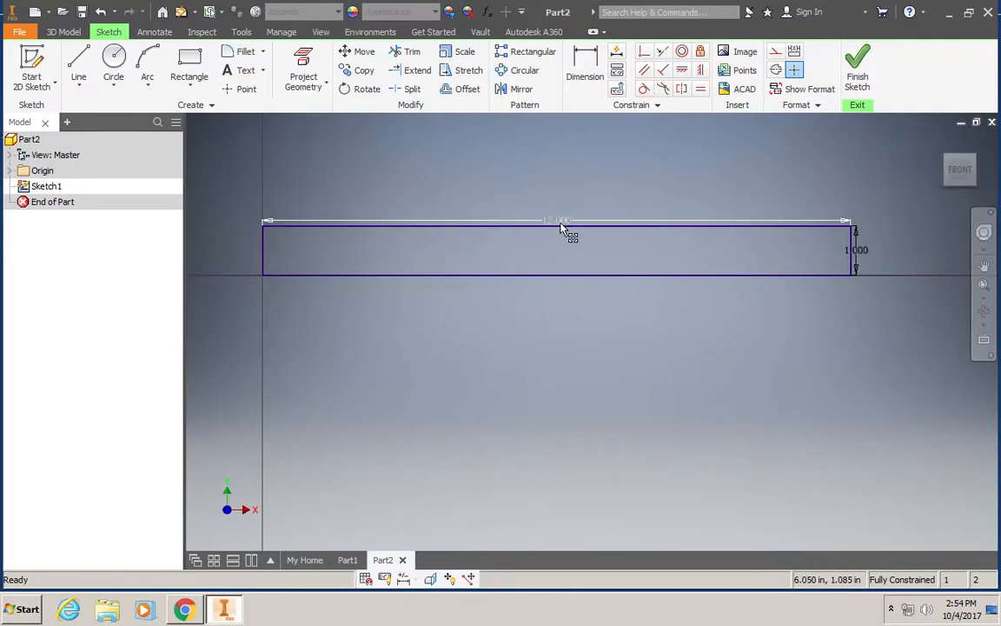
pyautogui.moveTo(563, 221); pyautogui.dragTo(559, 177)
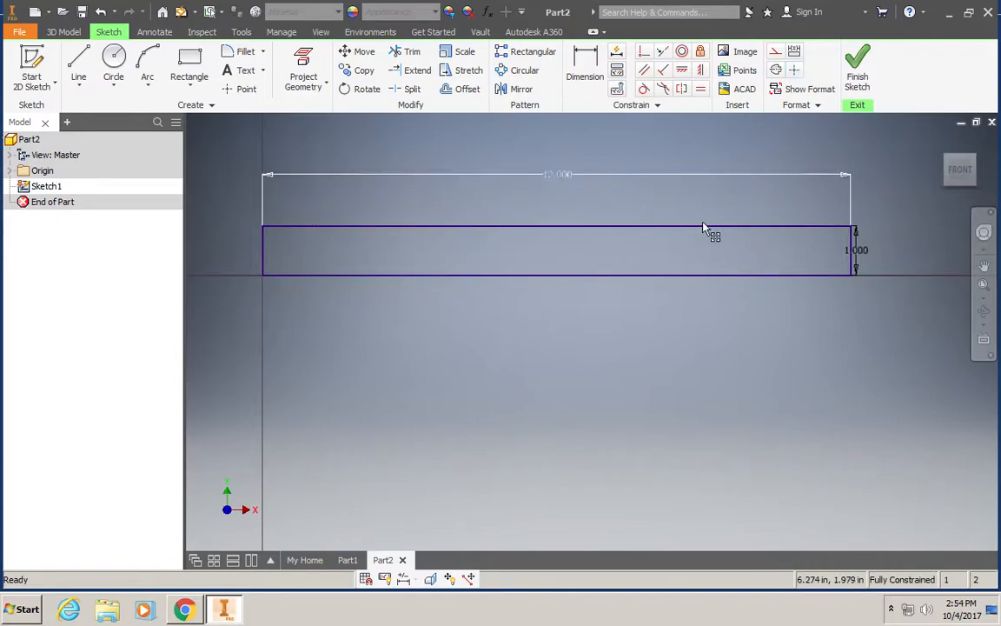
pyautogui.click(869, 252)
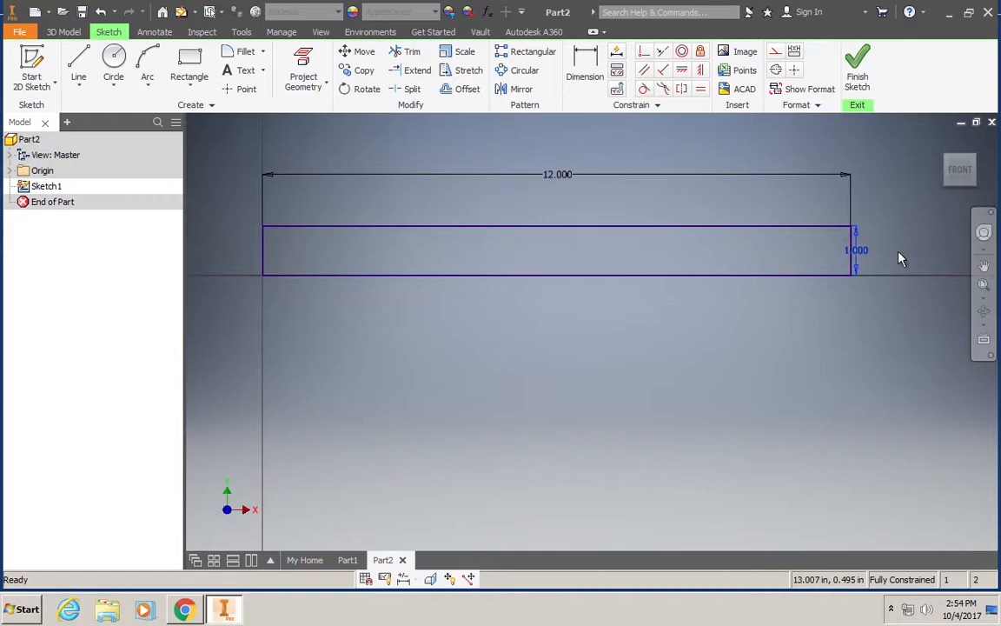
pyautogui.moveTo(857, 253); pyautogui.dragTo(911, 253)
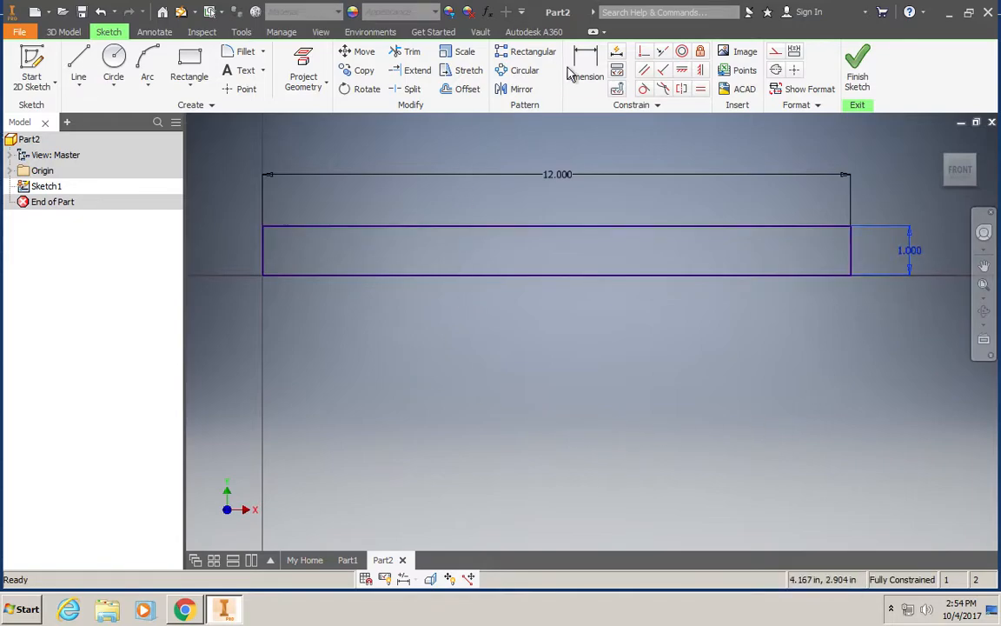
pyautogui.click(969, 14)
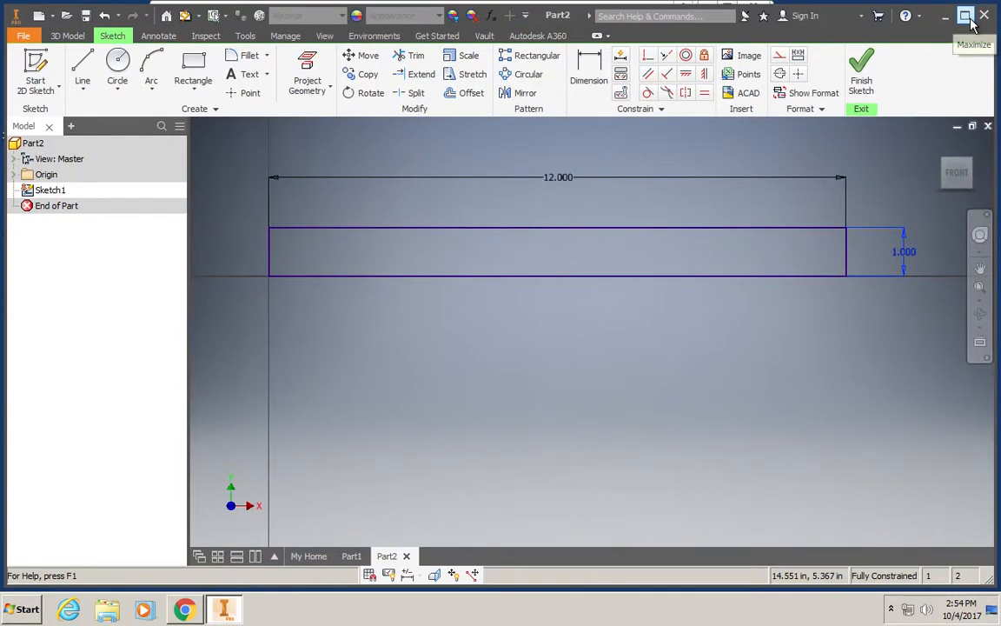
pyautogui.moveTo(840, 7)
pyautogui.mouseDown()
pyautogui.moveTo(821, 313)
pyautogui.moveTo(843, 159)
pyautogui.moveTo(842, 7)
pyautogui.mouseUp()
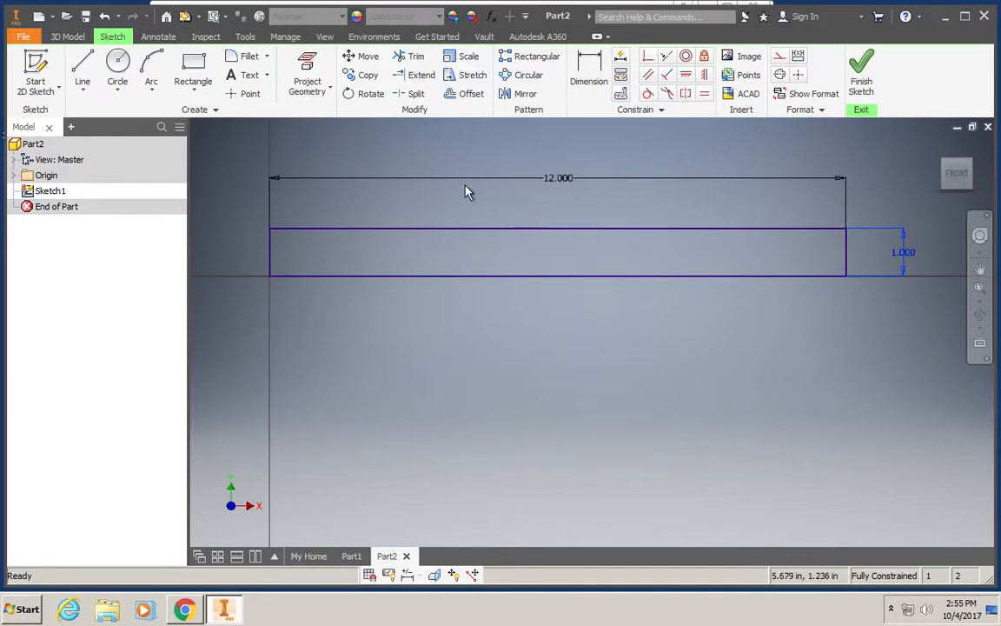
# Draw a horizontal line about 13.4 in long through the rectangle's mid-height, extending past both short sides
pyautogui.click(82, 70)
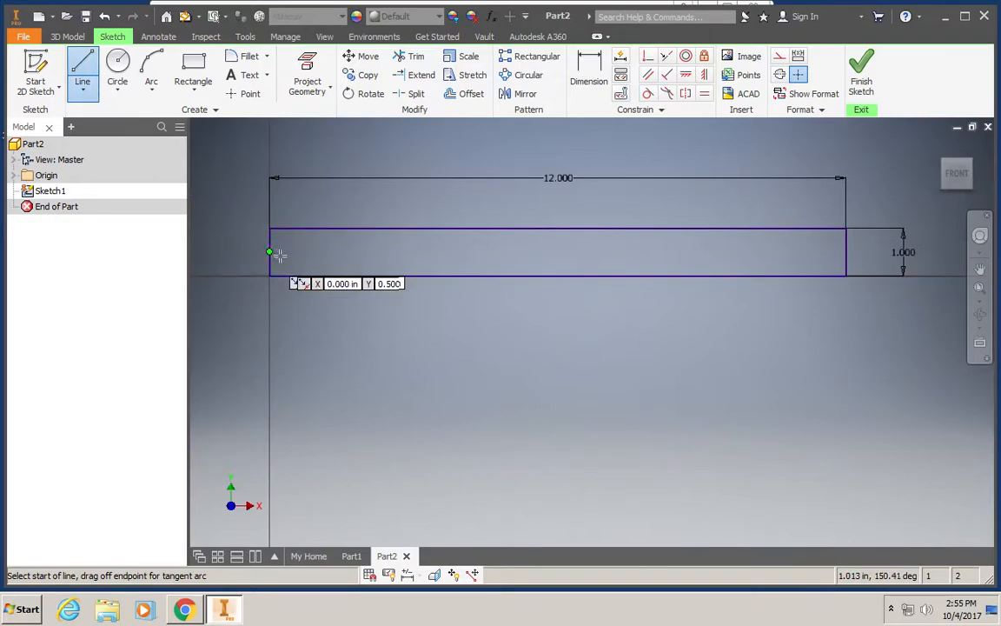
pyautogui.click(237, 254)
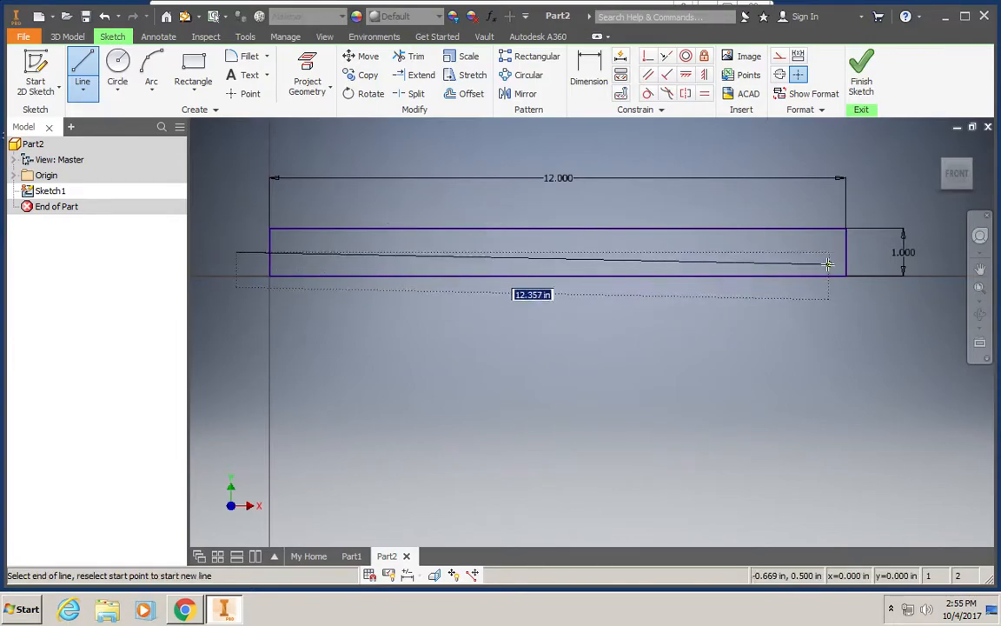
pyautogui.click(881, 252)
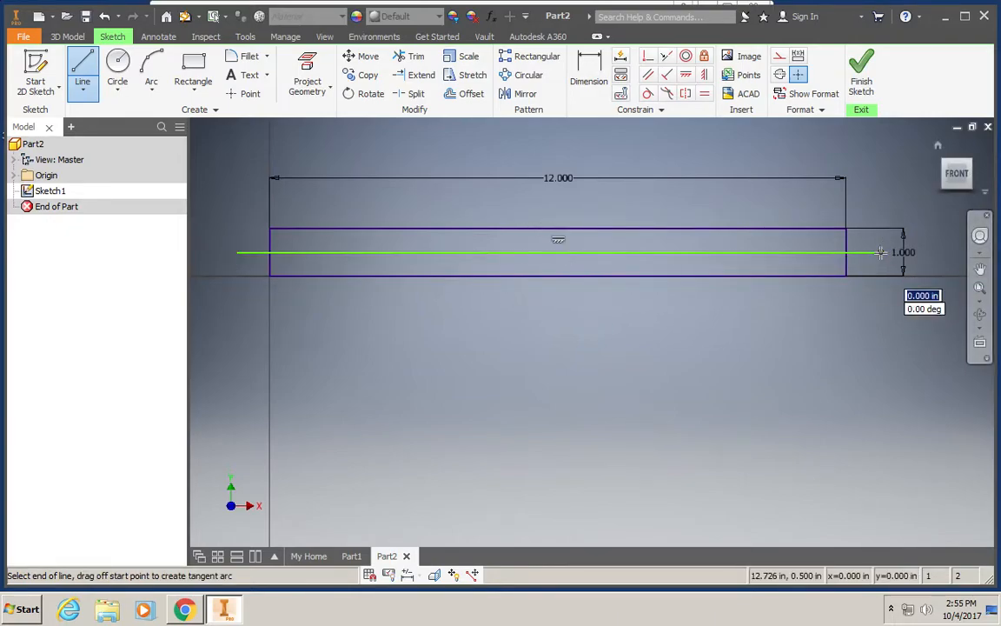
pyautogui.press('Escape')
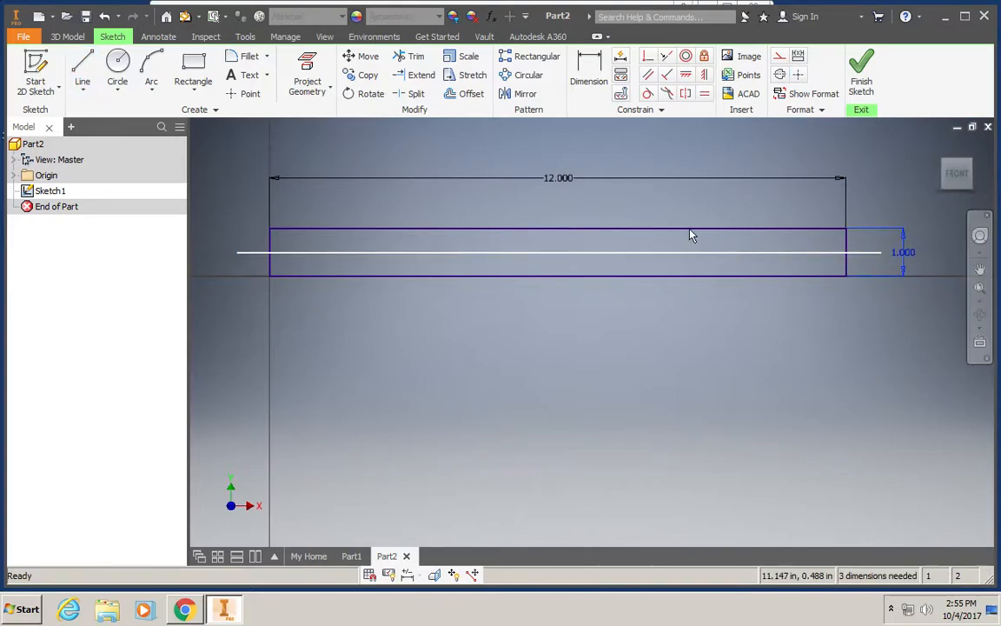
# Dimension the middle line 0.5 in from the rectangle's upper edge
pyautogui.click(590, 70)
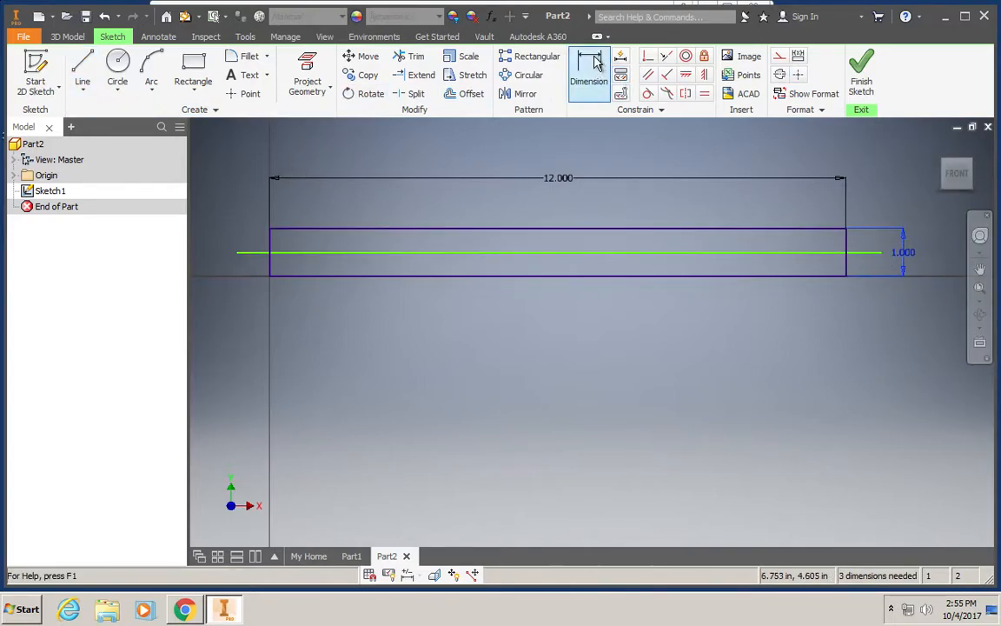
pyautogui.click(279, 231)
pyautogui.click(253, 257)
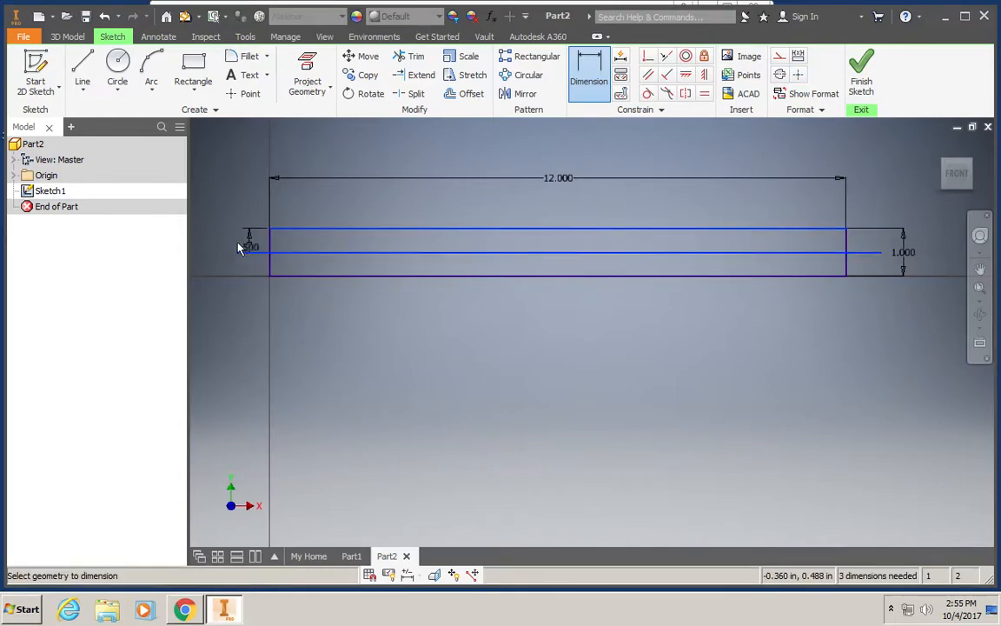
pyautogui.click(219, 243)
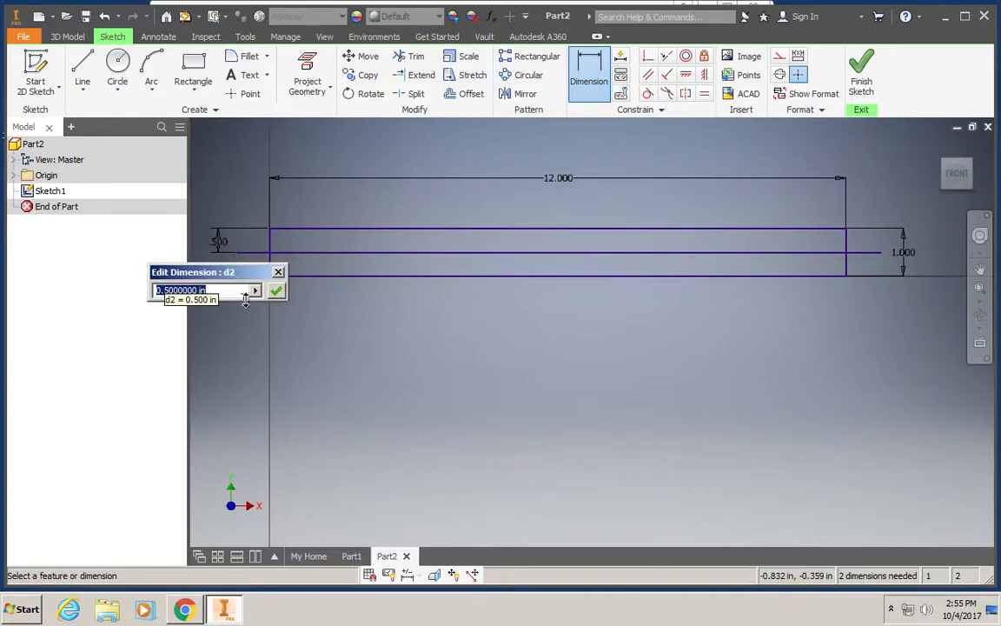
pyautogui.click(276, 291)
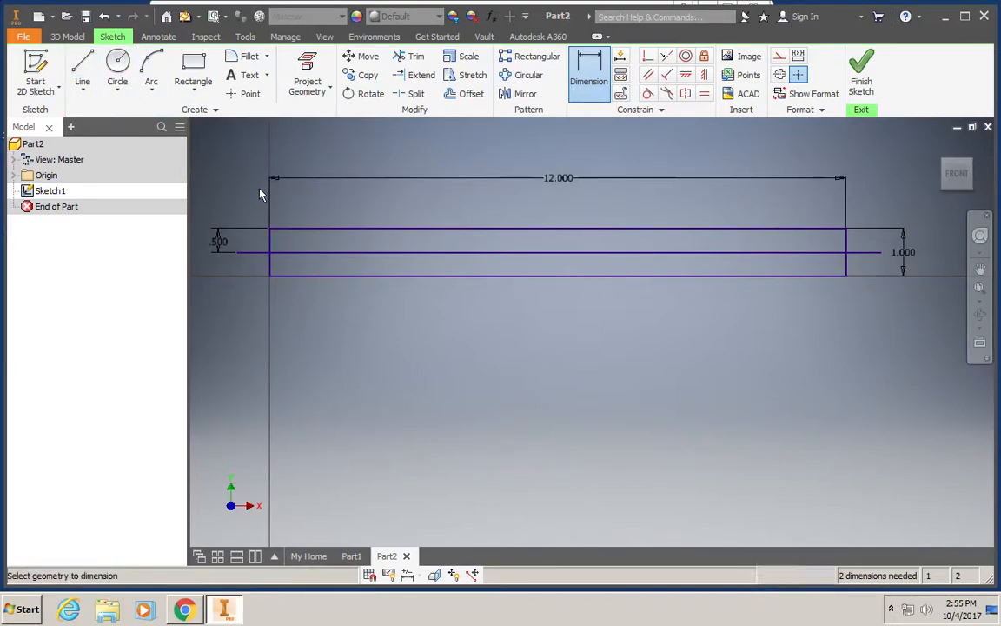
pyautogui.click(593, 87)
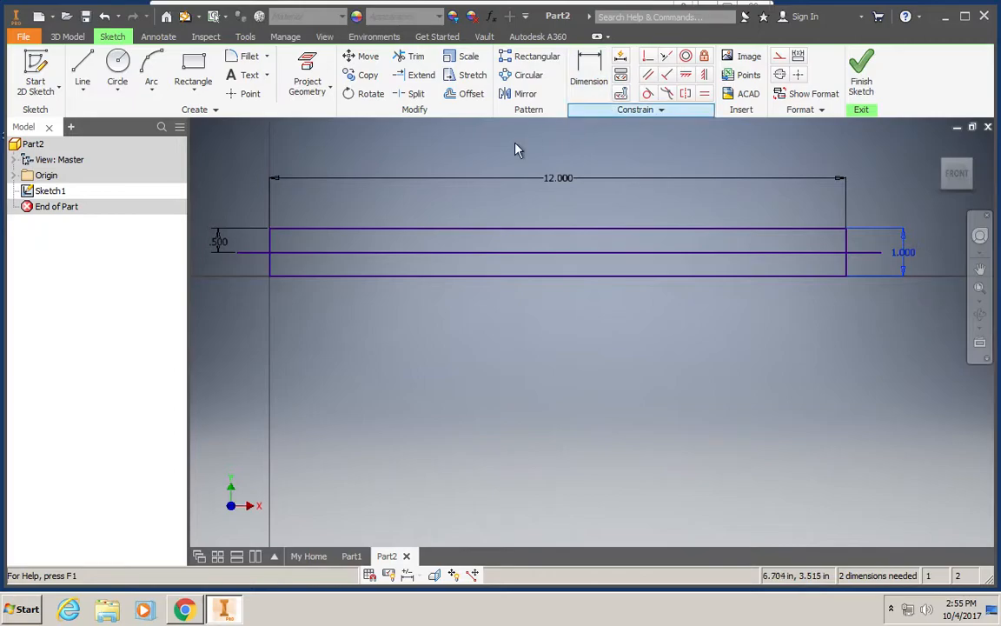
# Convert the horizontal middle line to construction geometry
pyautogui.click(352, 149)
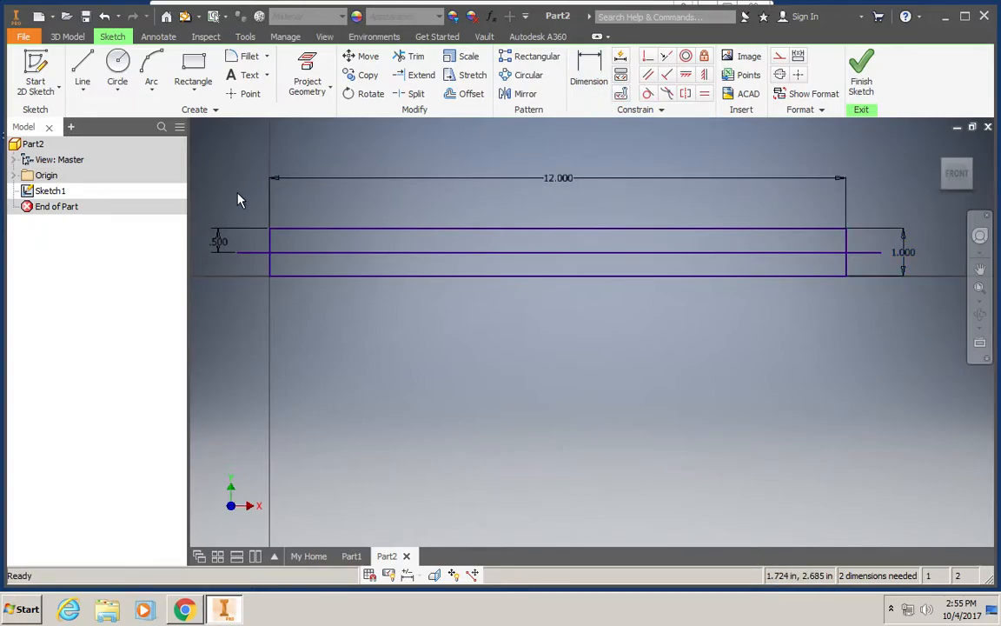
pyautogui.click(252, 253)
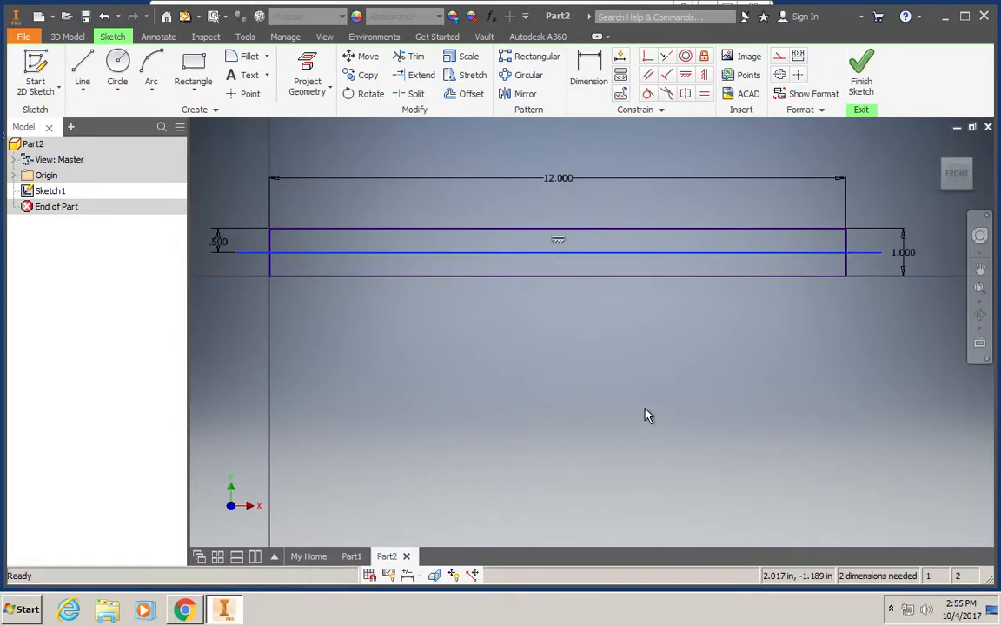
pyautogui.click(781, 59)
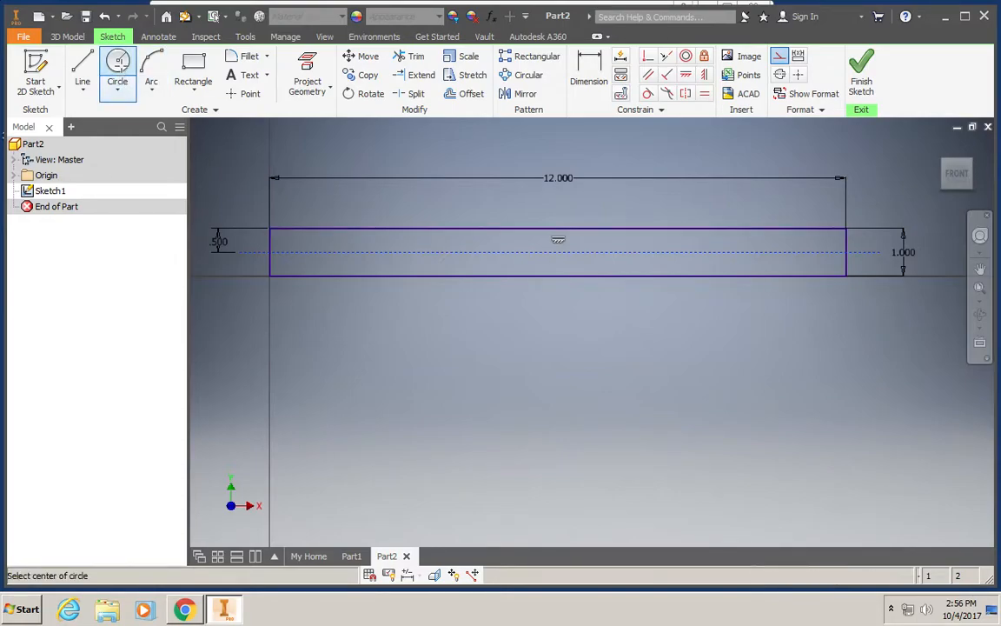
# Draw two circles of 1/16 in diameter side by side just below the rectangle
pyautogui.click(117, 69)
pyautogui.click(495, 313)
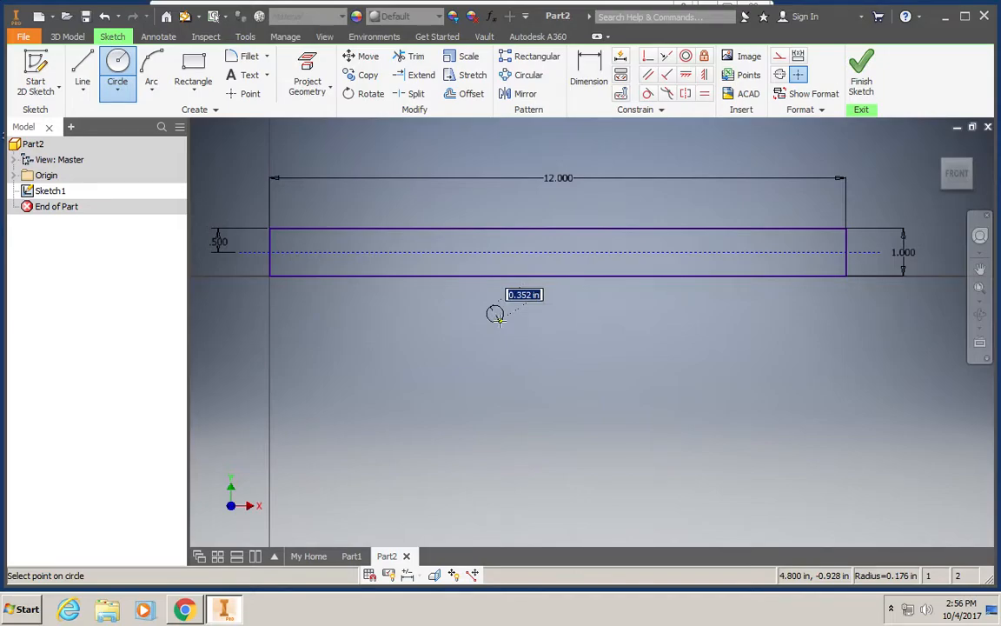
pyautogui.write('1/16')
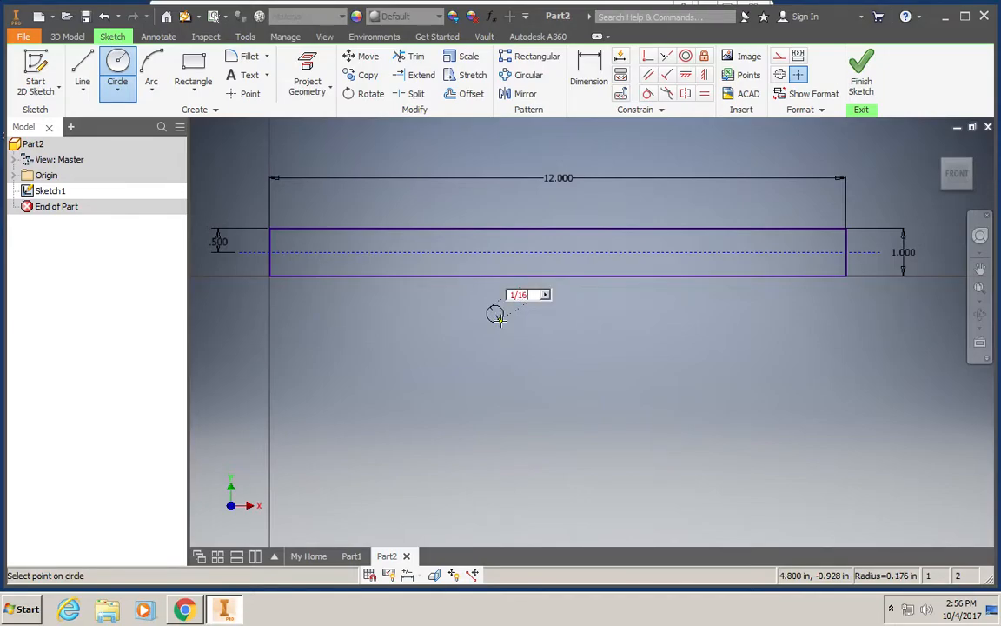
pyautogui.press('Return')
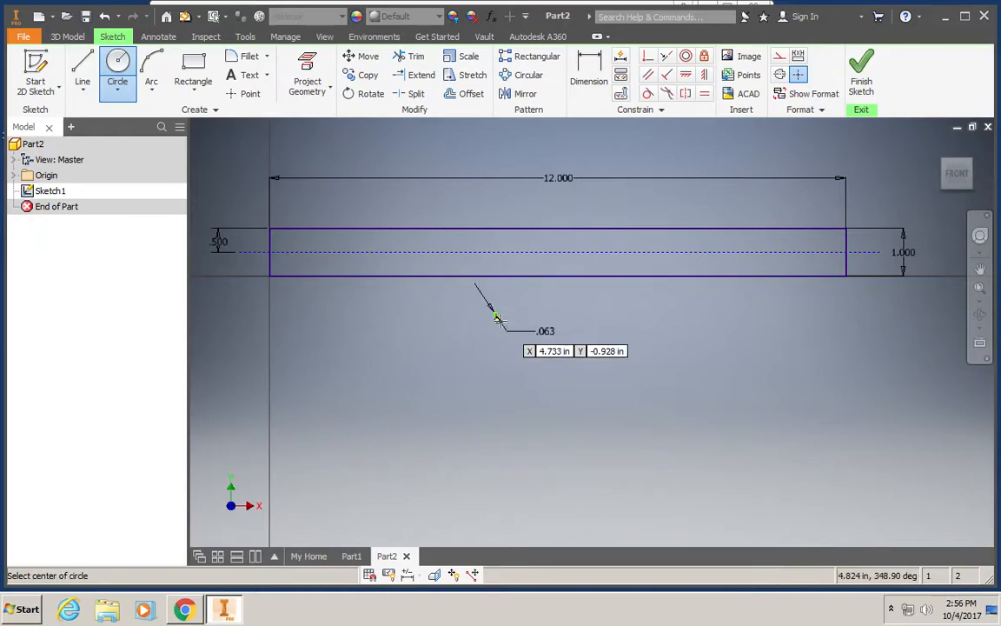
pyautogui.click(589, 311)
pyautogui.write('1/16')
pyautogui.press('Return')
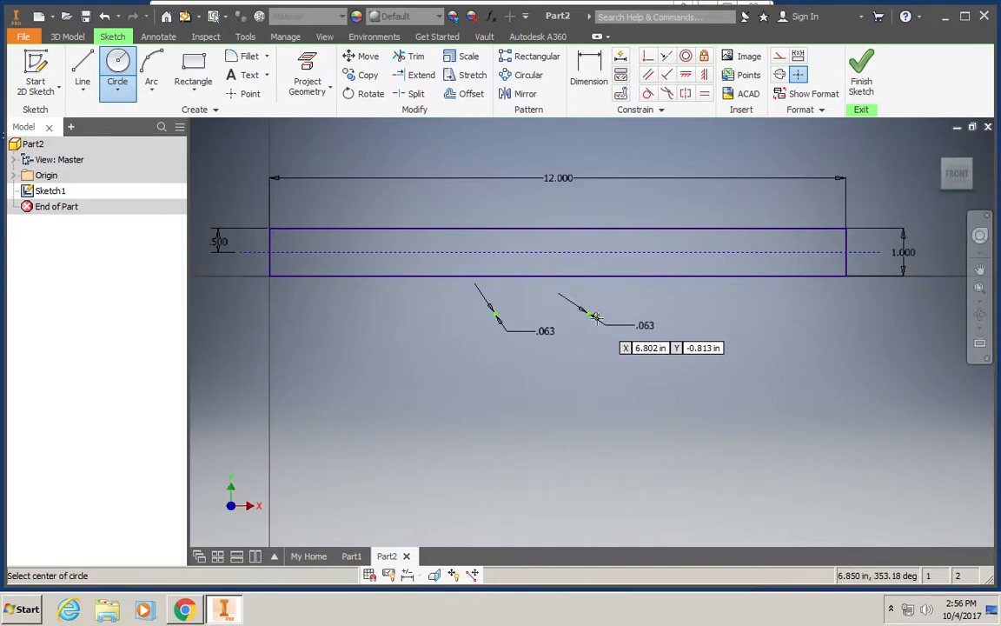
pyautogui.press('Escape')
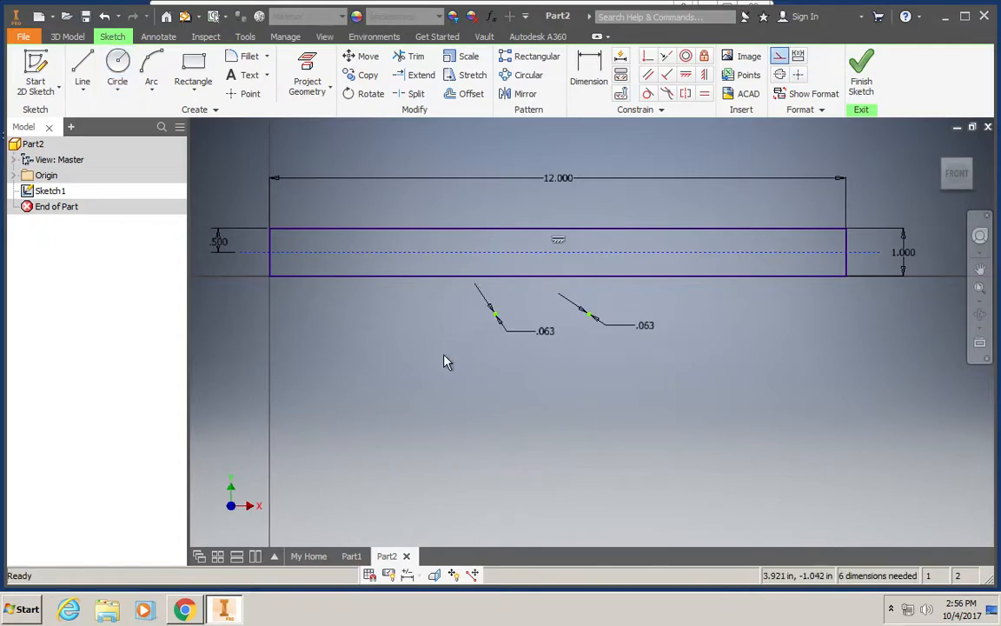
# Move both 1/16 in circles up so their centers snap onto the construction line inside the rectangle
pyautogui.scroll(2, 443, 370)
pyautogui.scroll(2, 444, 370)
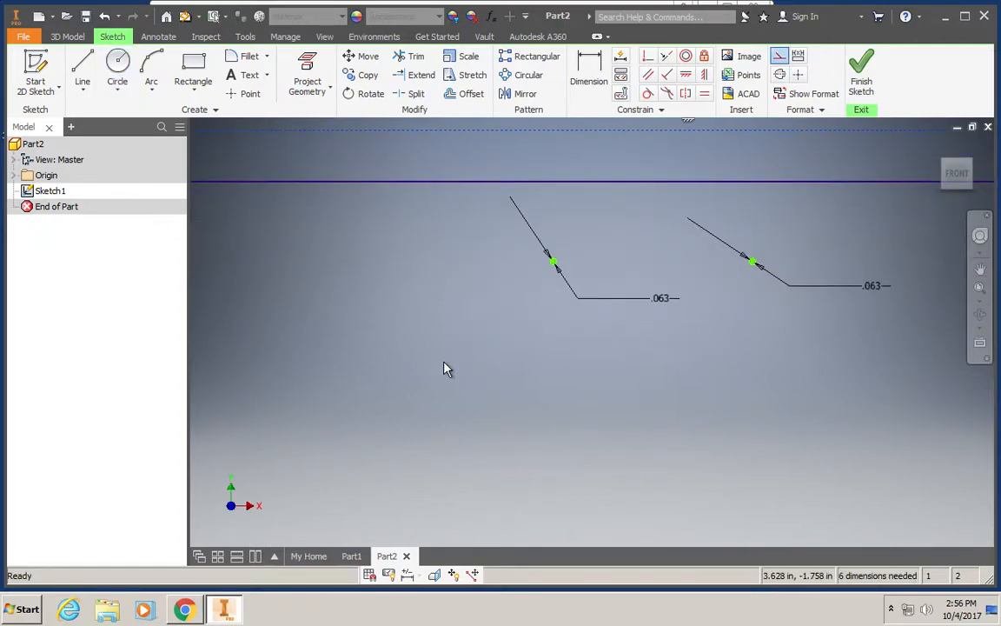
pyautogui.moveTo(444, 268); pyautogui.dragTo(476, 463, button='middle')
pyautogui.scroll(-2, 548, 431)
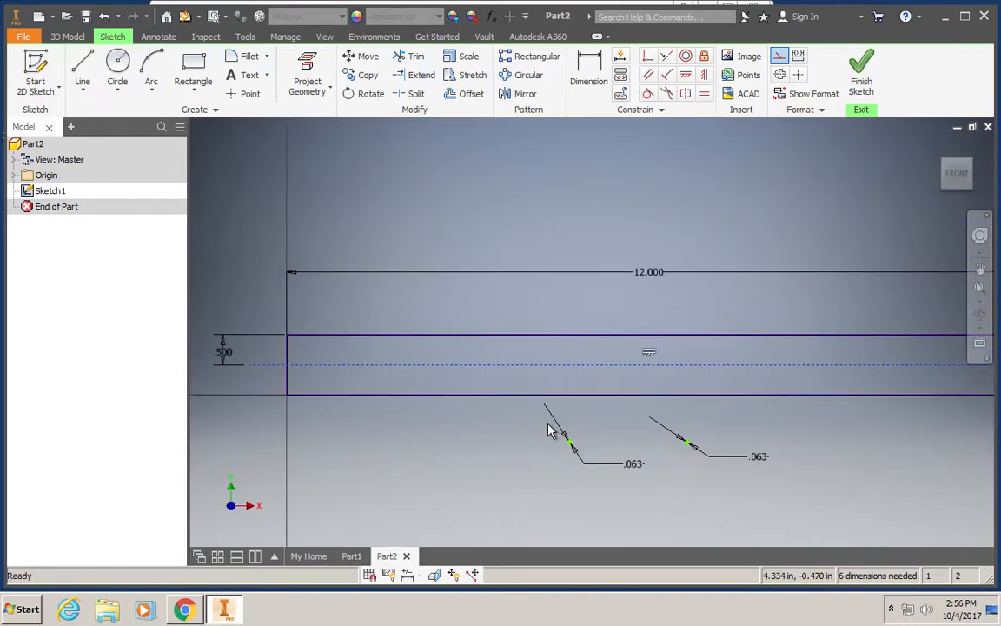
pyautogui.scroll(2, 548, 431)
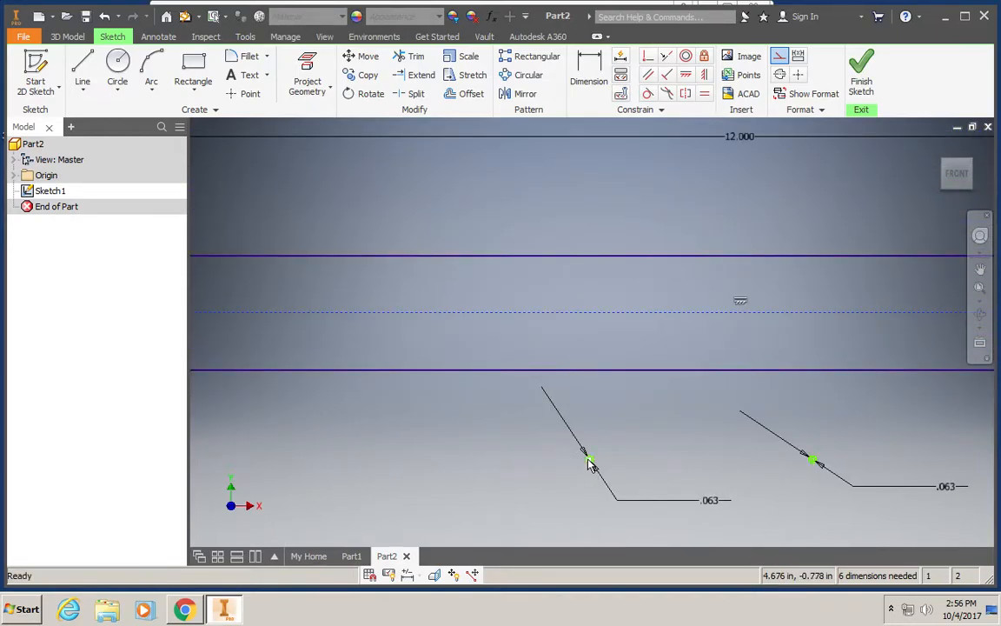
pyautogui.moveTo(586, 450); pyautogui.dragTo(550, 313)
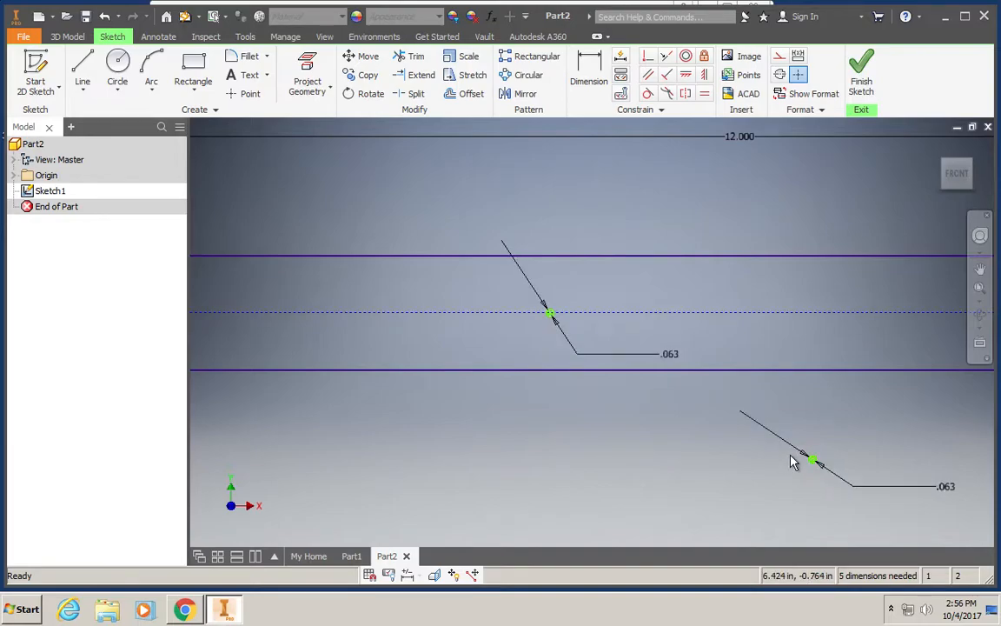
pyautogui.moveTo(815, 463); pyautogui.dragTo(765, 311)
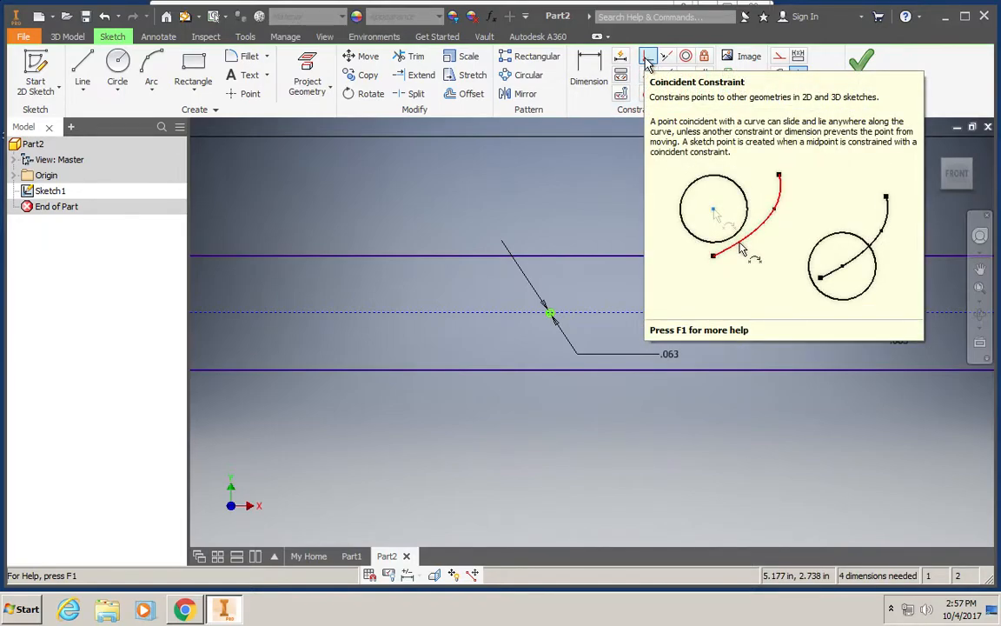
# Try to add a coincident constraint between the left circle's center and the construction line
pyautogui.click(647, 61)
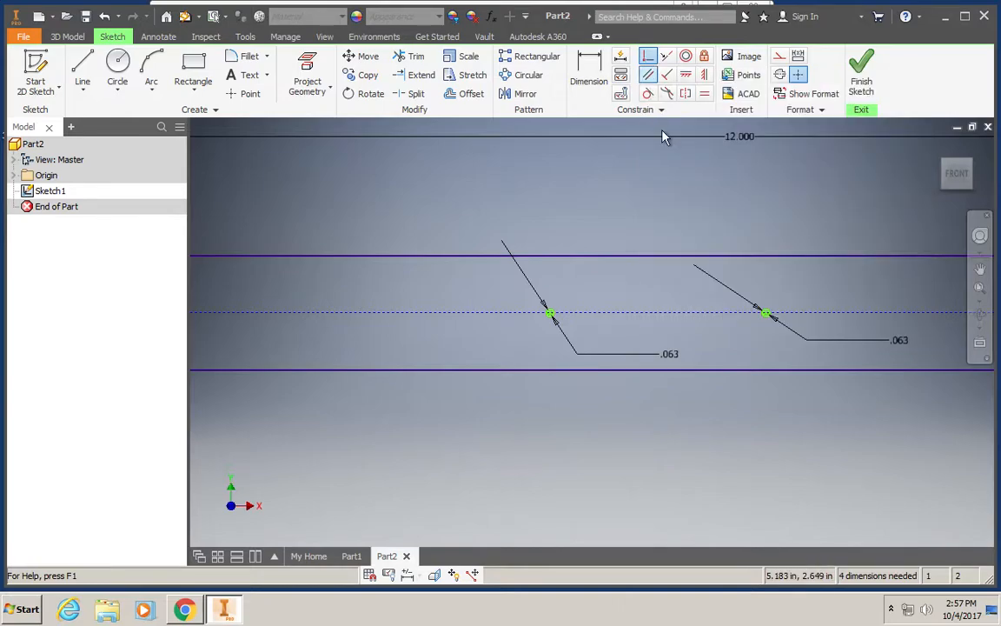
pyautogui.click(551, 314)
pyautogui.click(549, 316)
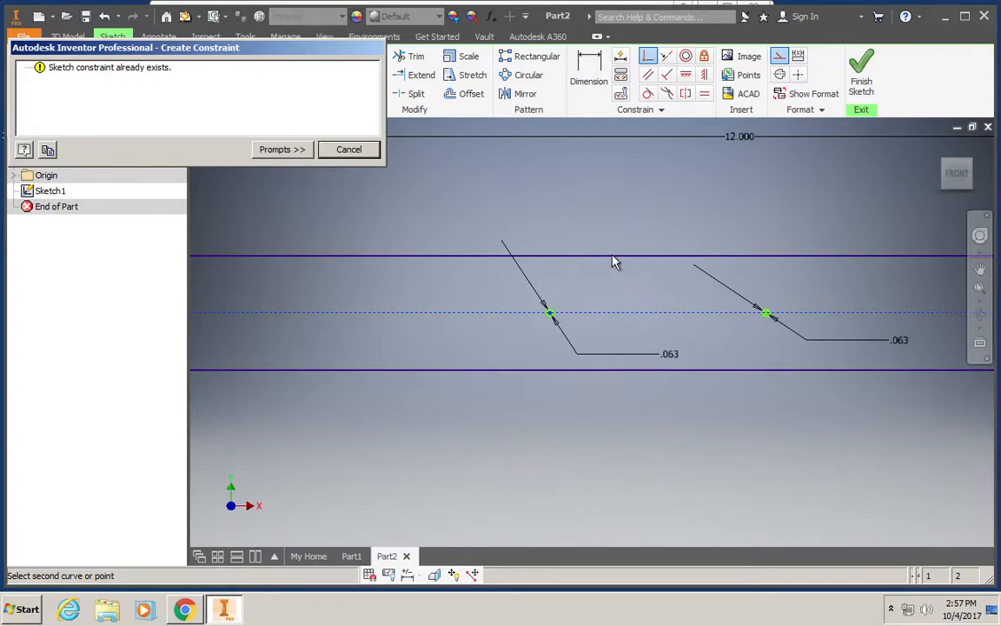
pyautogui.click(348, 149)
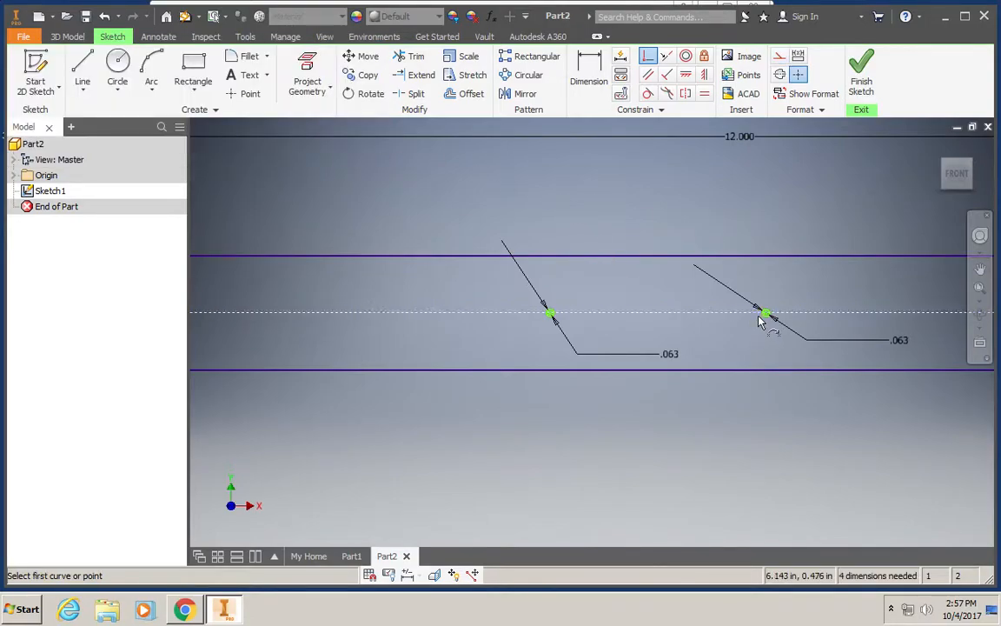
pyautogui.scroll(-5, 540, 410)
pyautogui.scroll(5, 540, 411)
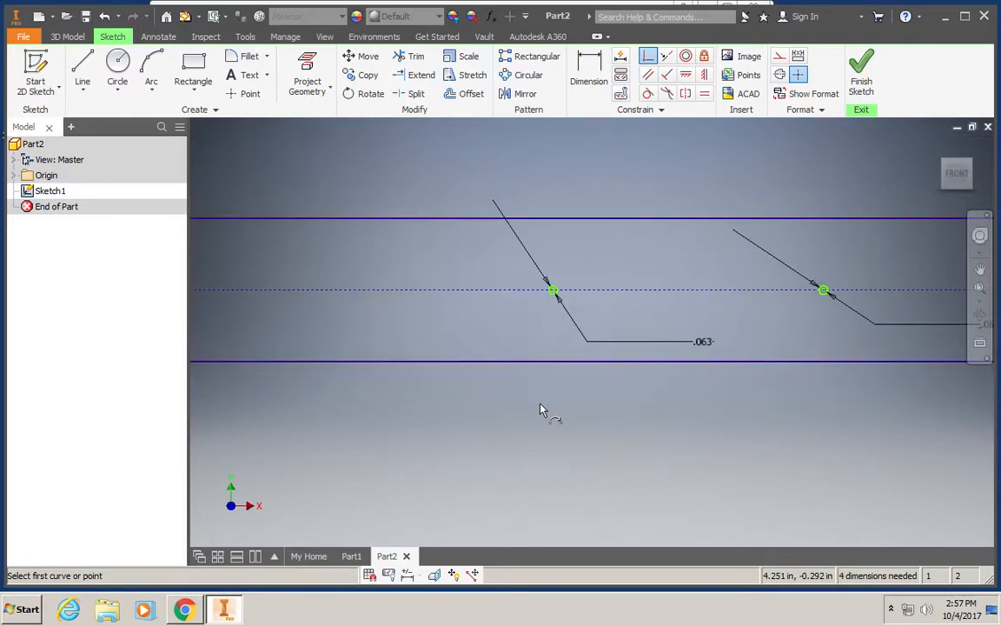
pyautogui.scroll(-5, 471, 388)
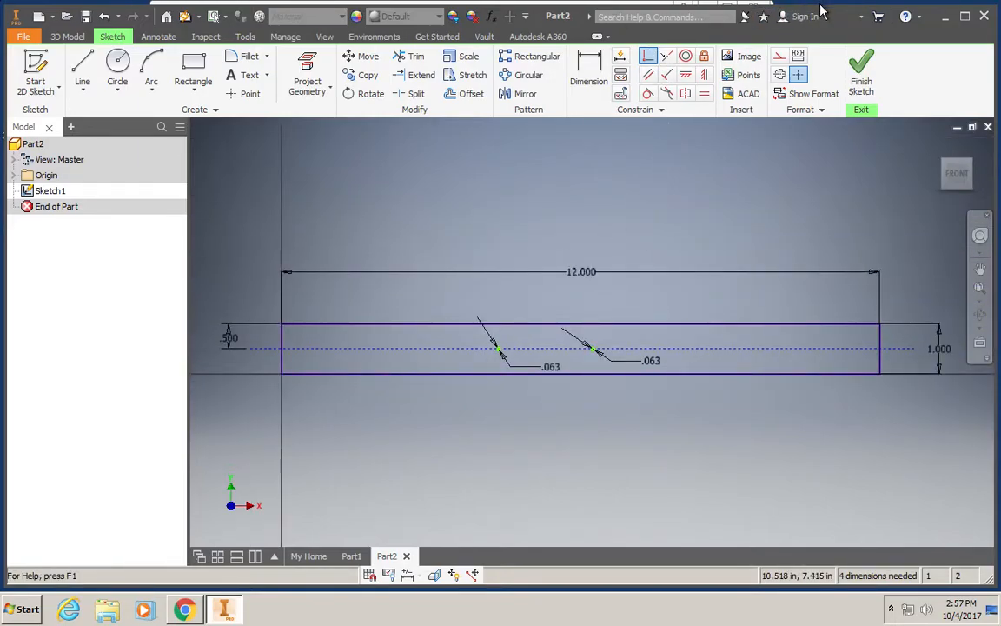
# Lower the modeling window to uncover the PDF drawing and dimension the left circle's center 4.81 in from the rectangle's left edge
pyautogui.moveTo(820, 8); pyautogui.dragTo(823, 202)
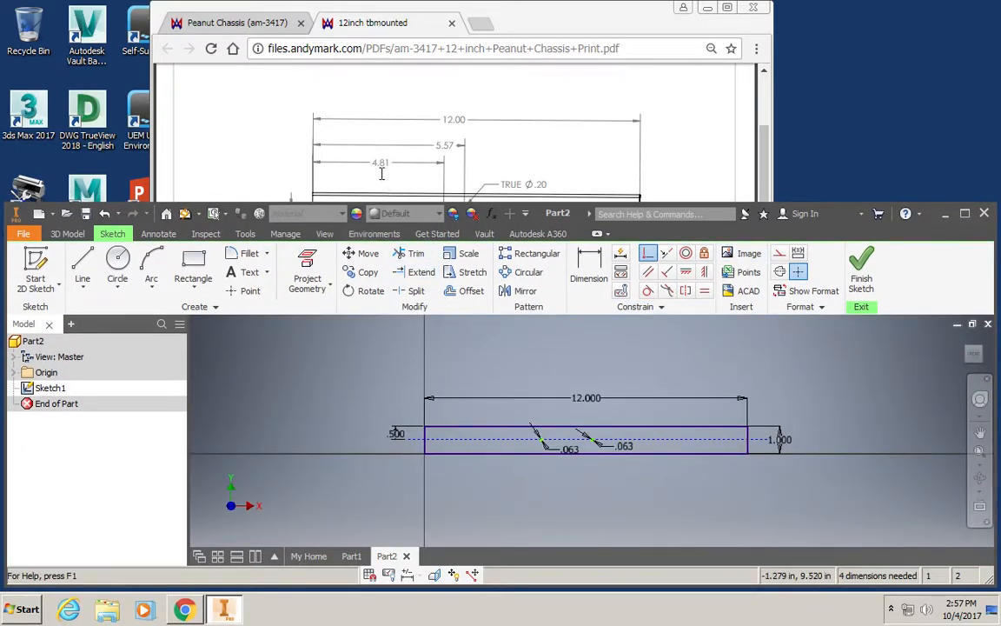
pyautogui.click(588, 261)
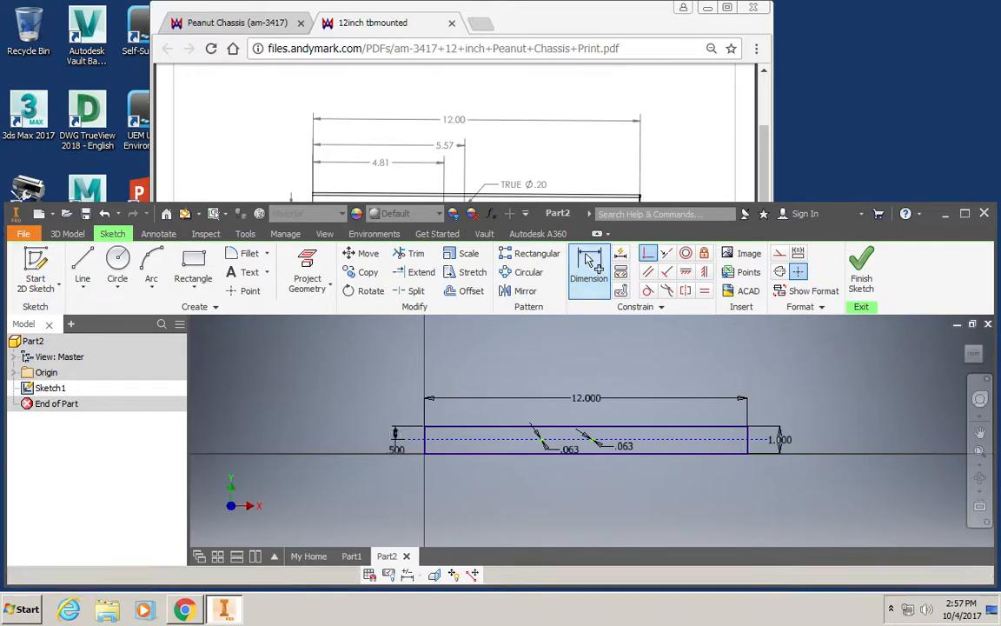
pyautogui.click(425, 442)
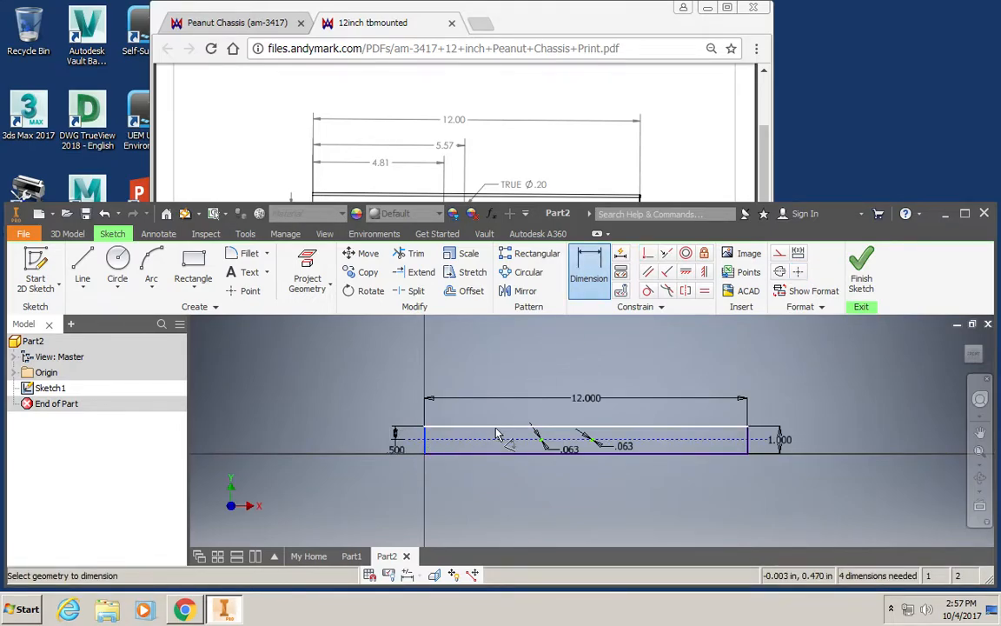
pyautogui.click(541, 442)
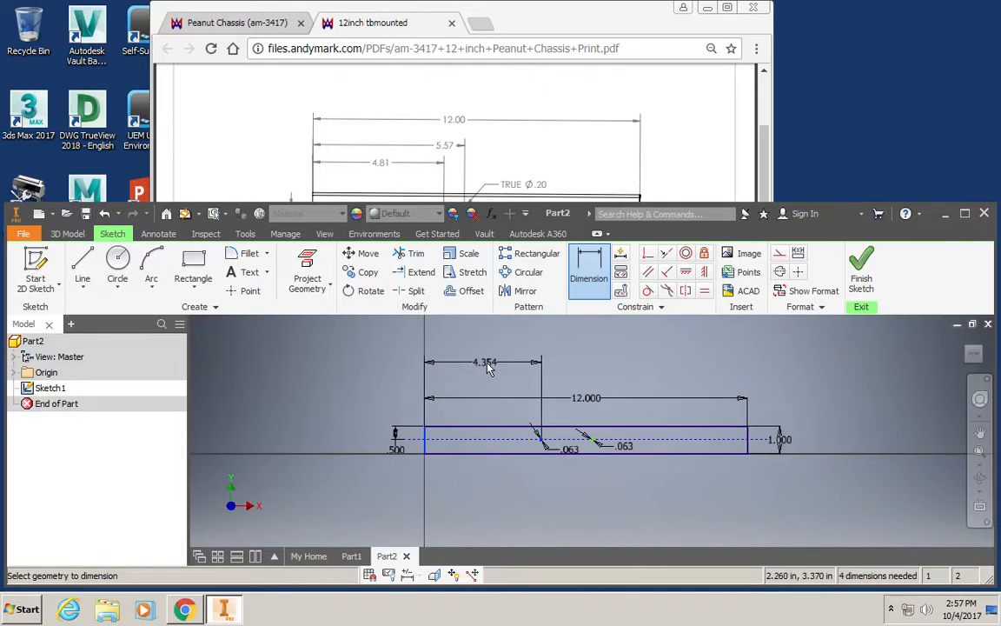
pyautogui.click(488, 368)
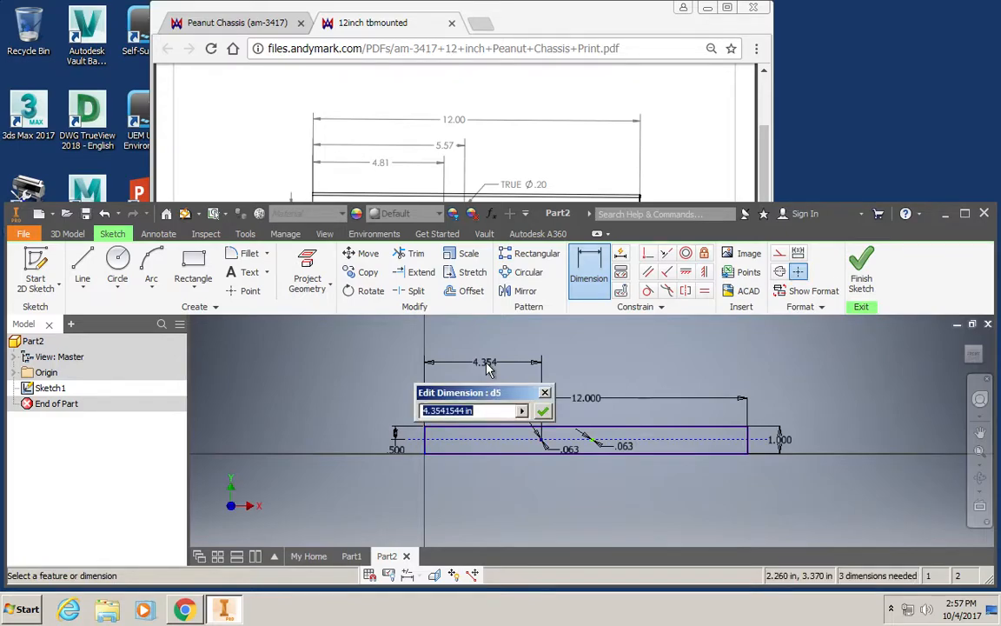
pyautogui.write('4.81')
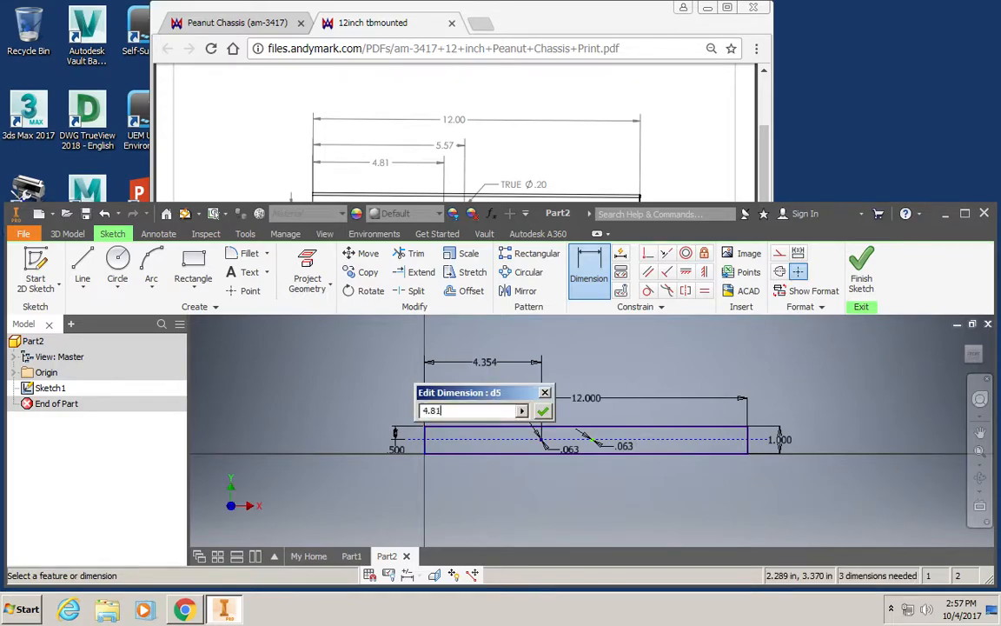
pyautogui.press('Return')
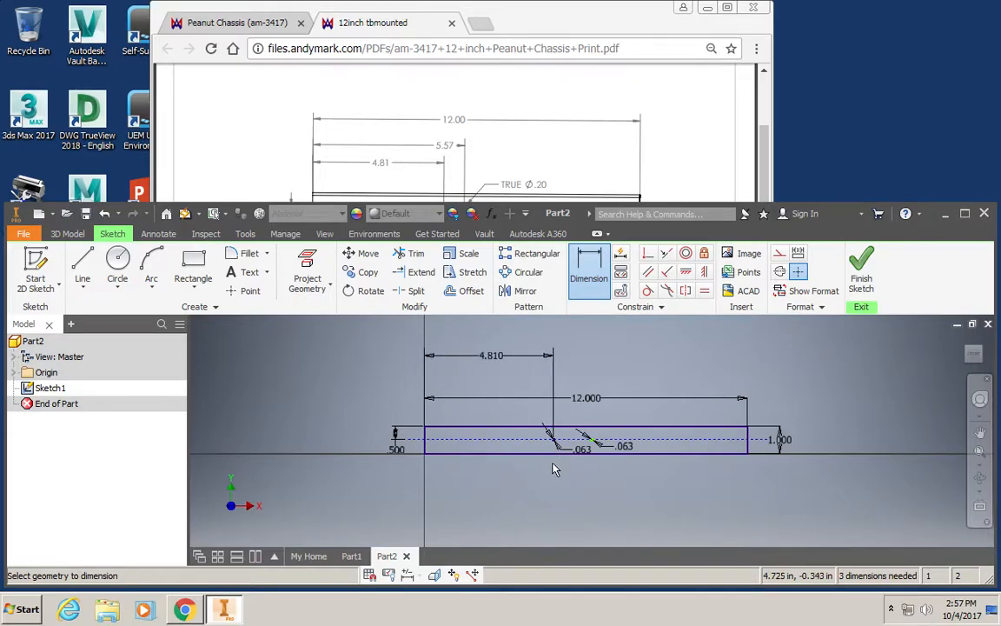
# Dimension the right circle's center 5.57 in from the rectangle's left edge
pyautogui.scroll(2, 554, 465)
pyautogui.scroll(-5, 554, 470)
pyautogui.moveTo(589, 429); pyautogui.dragTo(610, 558, button='middle')
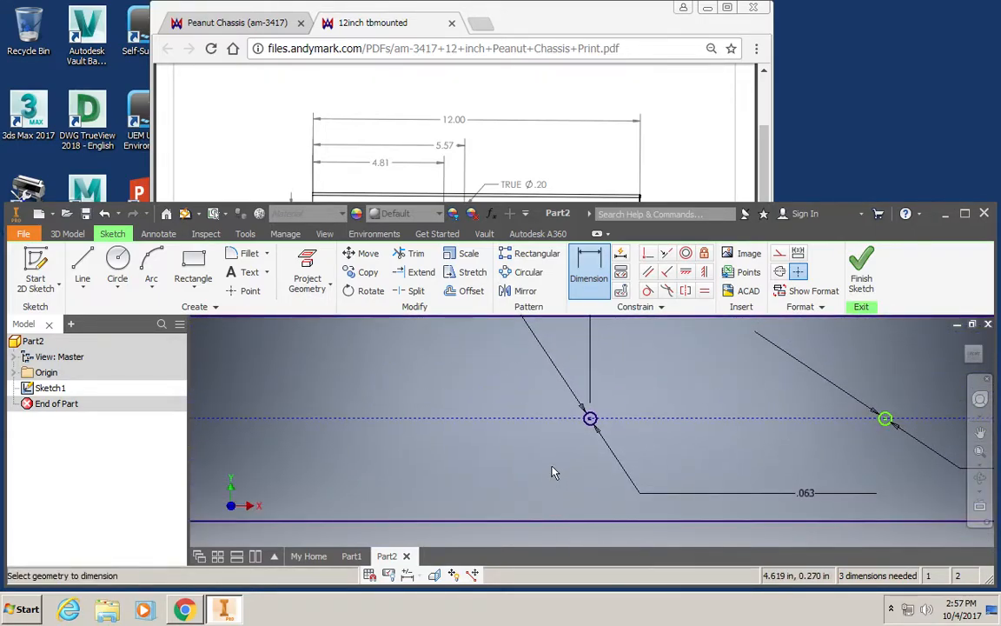
pyautogui.scroll(3, 554, 469)
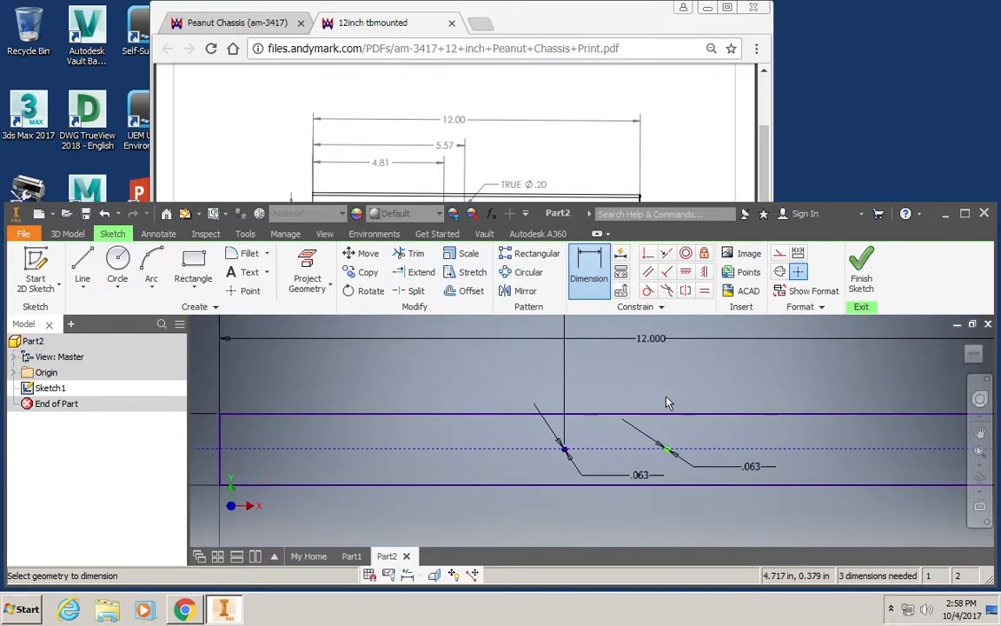
pyautogui.moveTo(664, 384); pyautogui.dragTo(673, 411, button='middle')
pyautogui.moveTo(678, 340); pyautogui.dragTo(671, 290, button='middle')
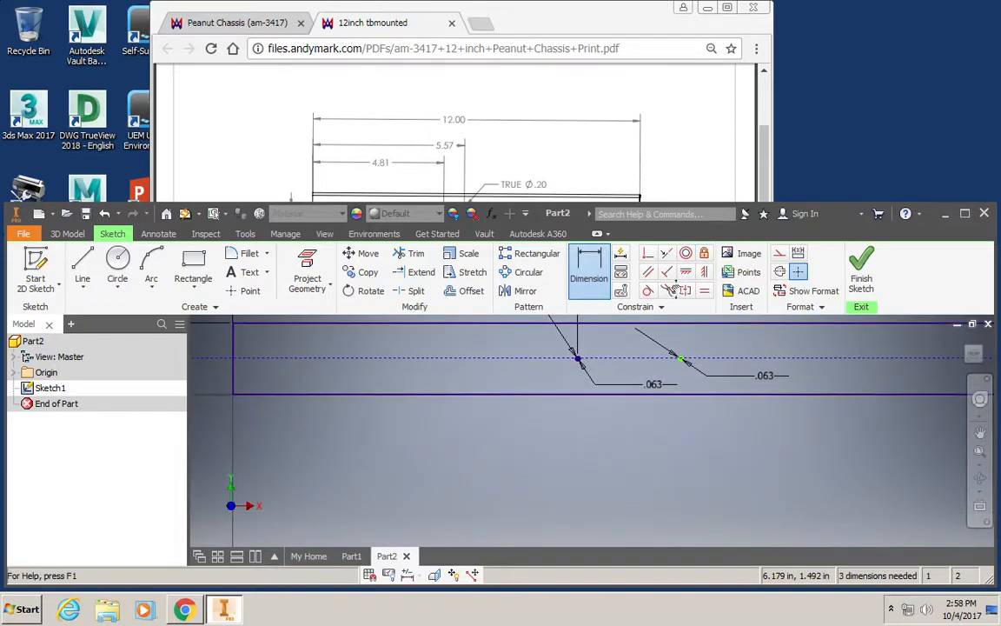
pyautogui.scroll(-3, 658, 503)
pyautogui.scroll(1, 658, 503)
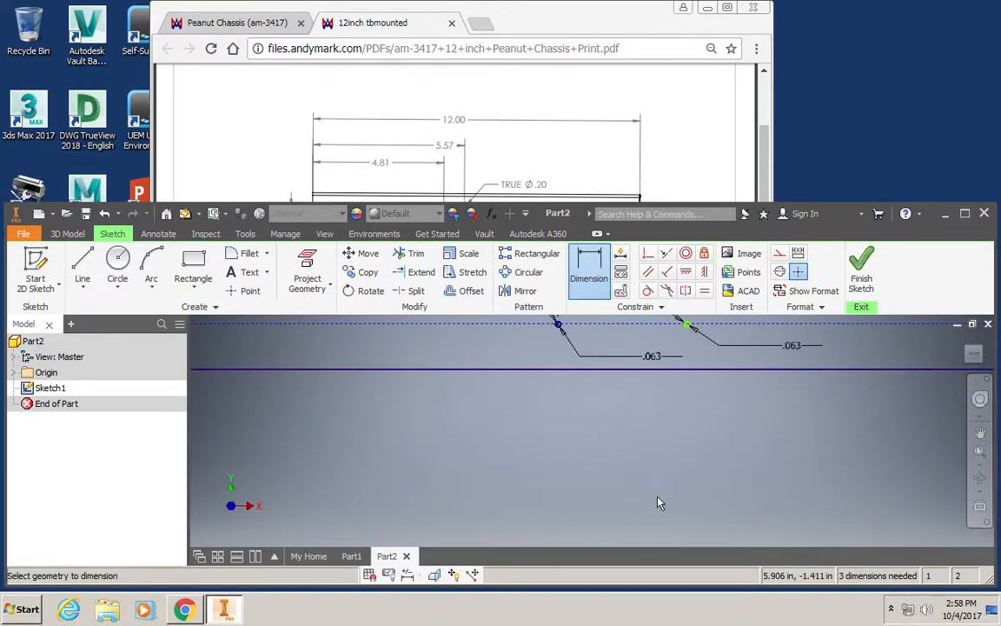
pyautogui.moveTo(623, 469); pyautogui.dragTo(606, 506, button='middle')
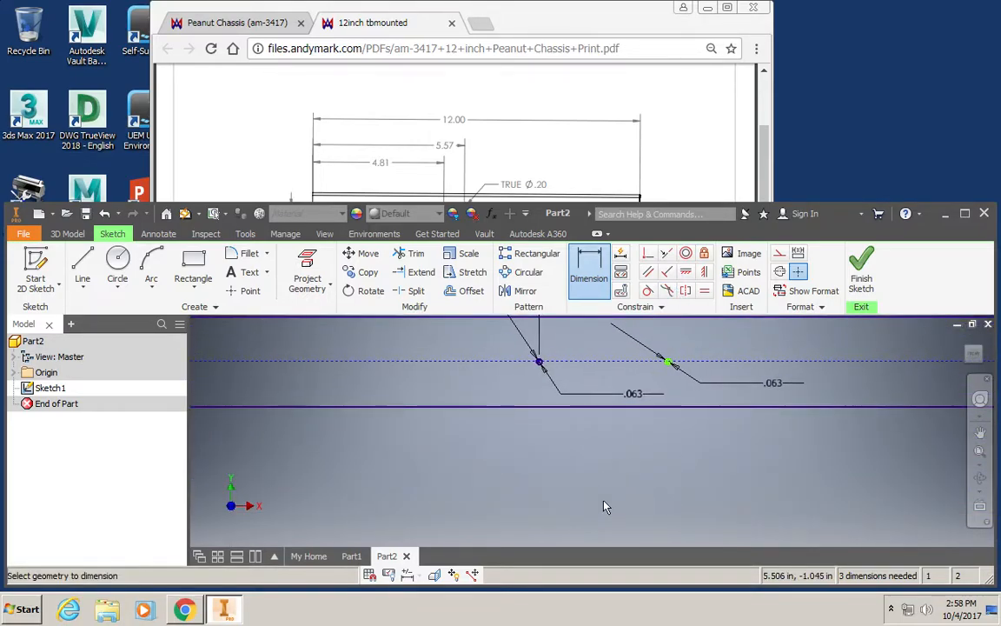
pyautogui.scroll(-2, 606, 507)
pyautogui.moveTo(614, 425)
pyautogui.mouseDown(button='middle')
pyautogui.moveTo(560, 575)
pyautogui.moveTo(658, 568)
pyautogui.mouseUp(button='middle')
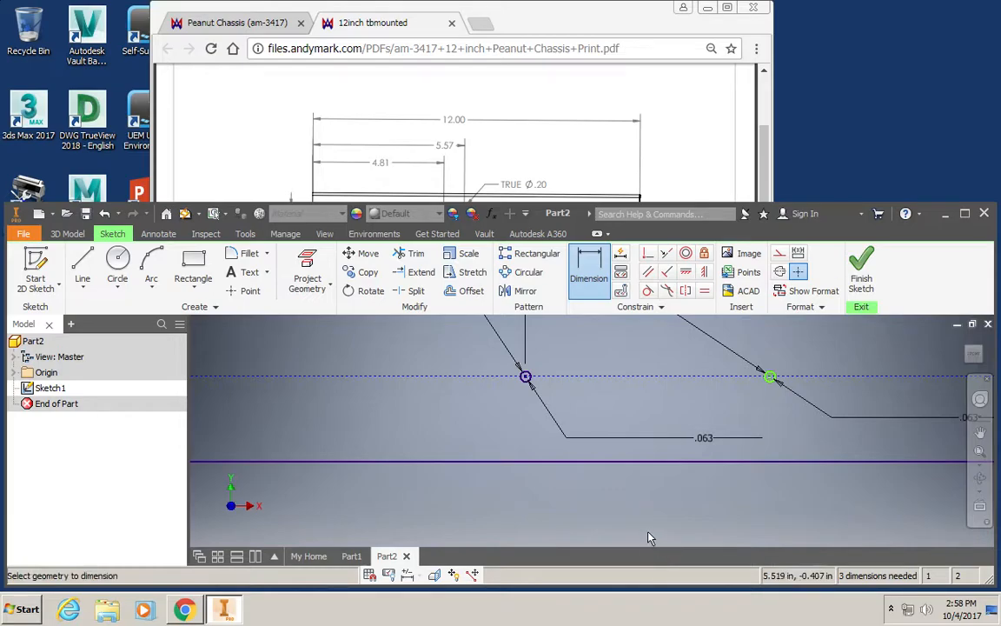
pyautogui.moveTo(540, 505); pyautogui.dragTo(758, 496, button='middle')
pyautogui.scroll(2, 524, 499)
pyautogui.scroll(2, 523, 505)
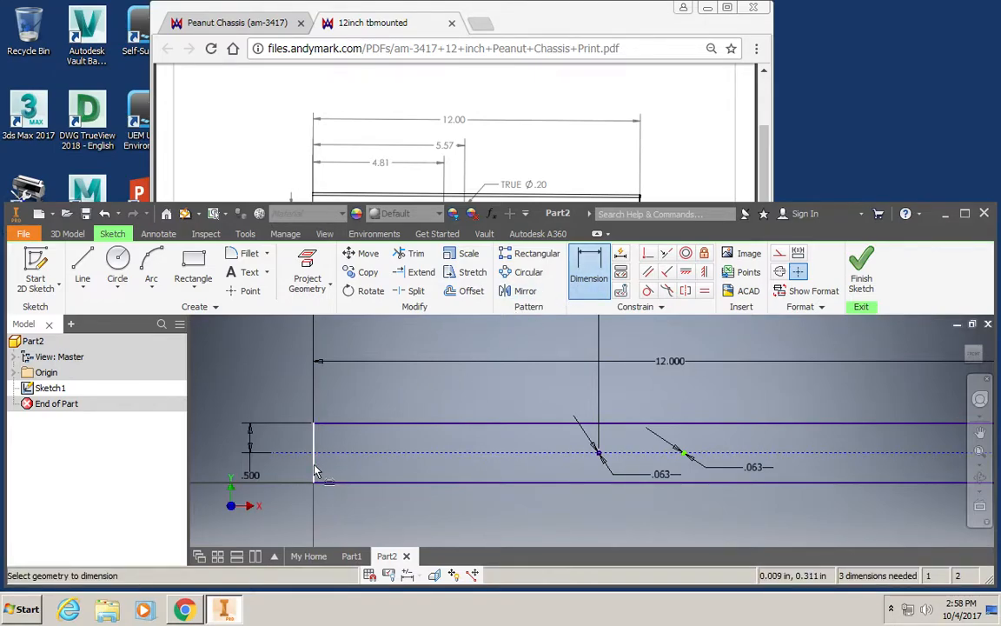
pyautogui.click(685, 452)
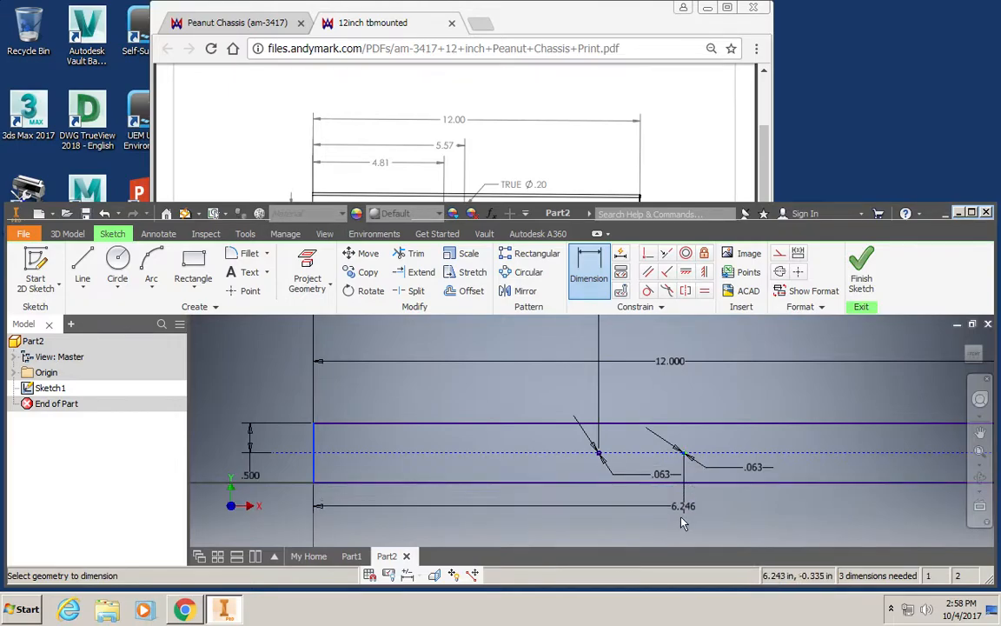
pyautogui.click(542, 529)
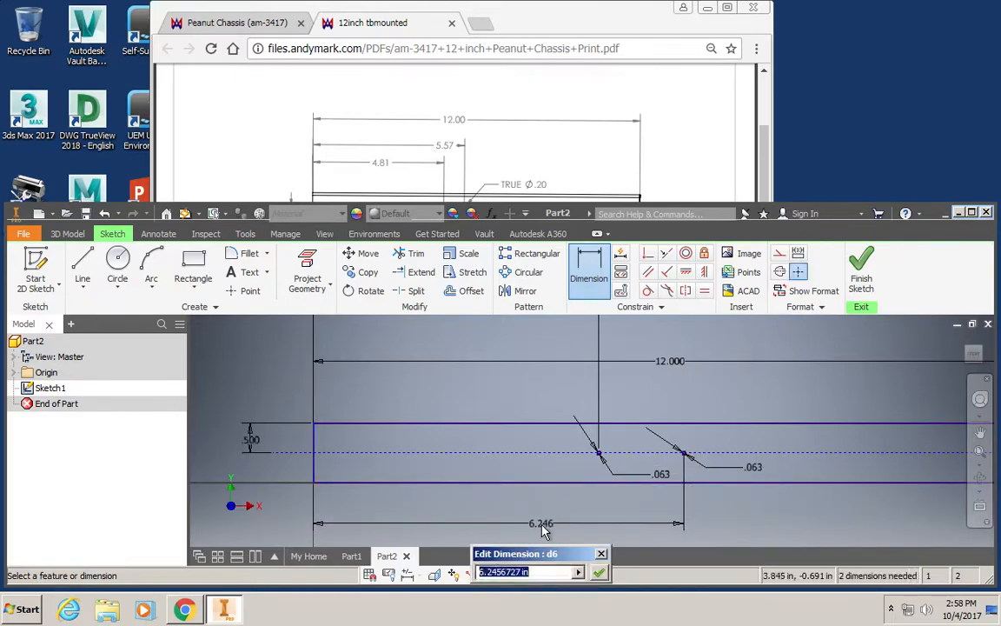
pyautogui.write('5.57')
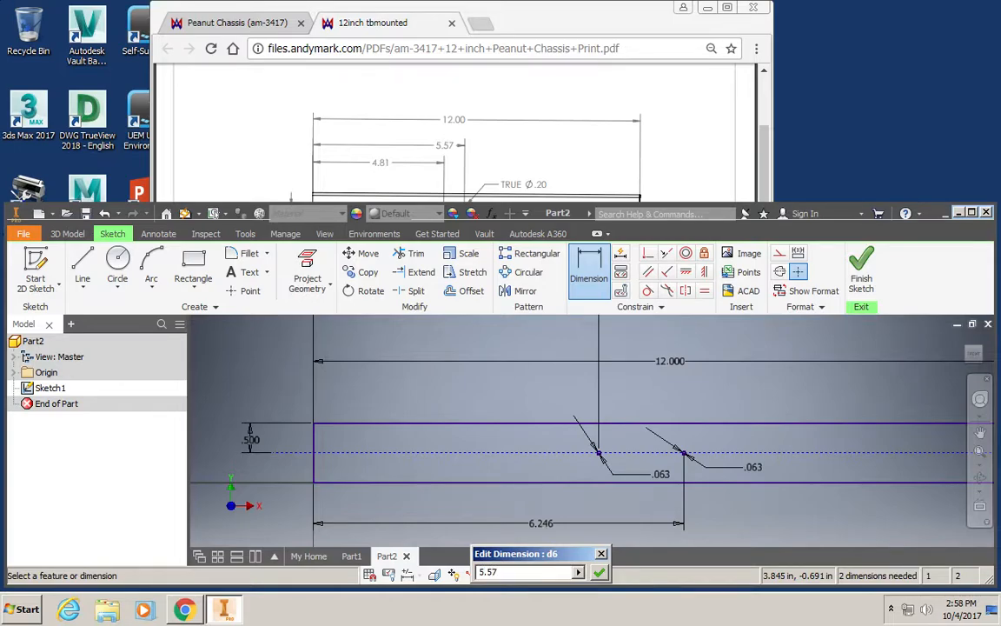
pyautogui.press('Return')
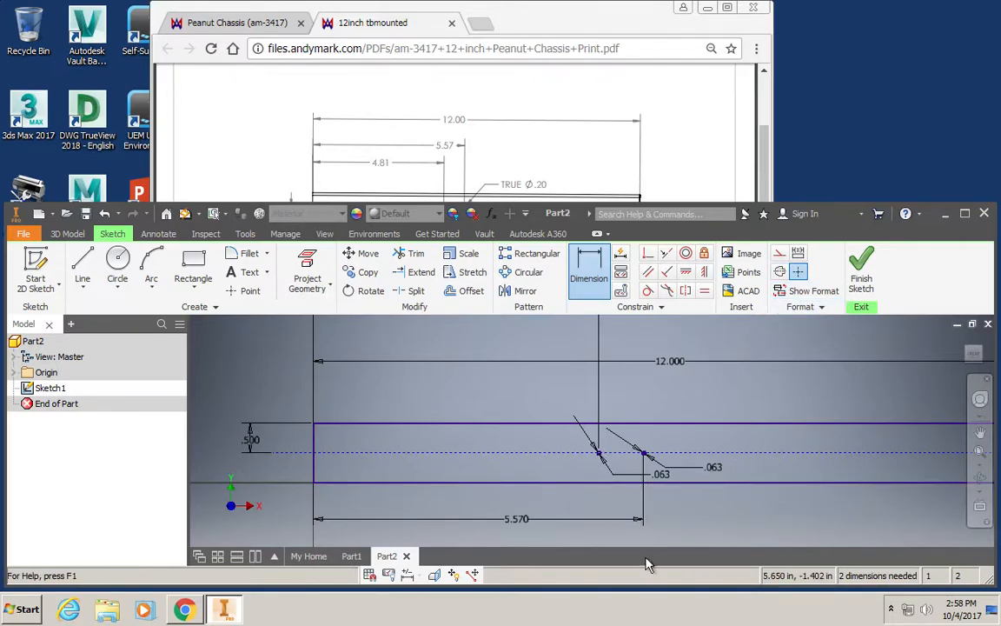
# Finish the sketch and maximize the modeling window
pyautogui.scroll(5, 691, 503)
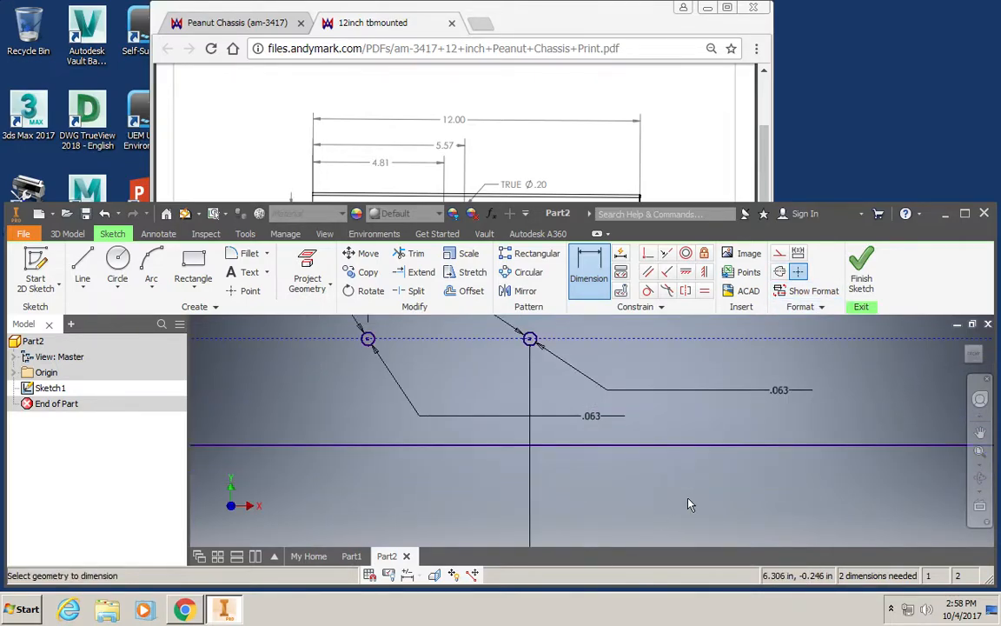
pyautogui.scroll(-2, 691, 505)
pyautogui.scroll(-4, 689, 504)
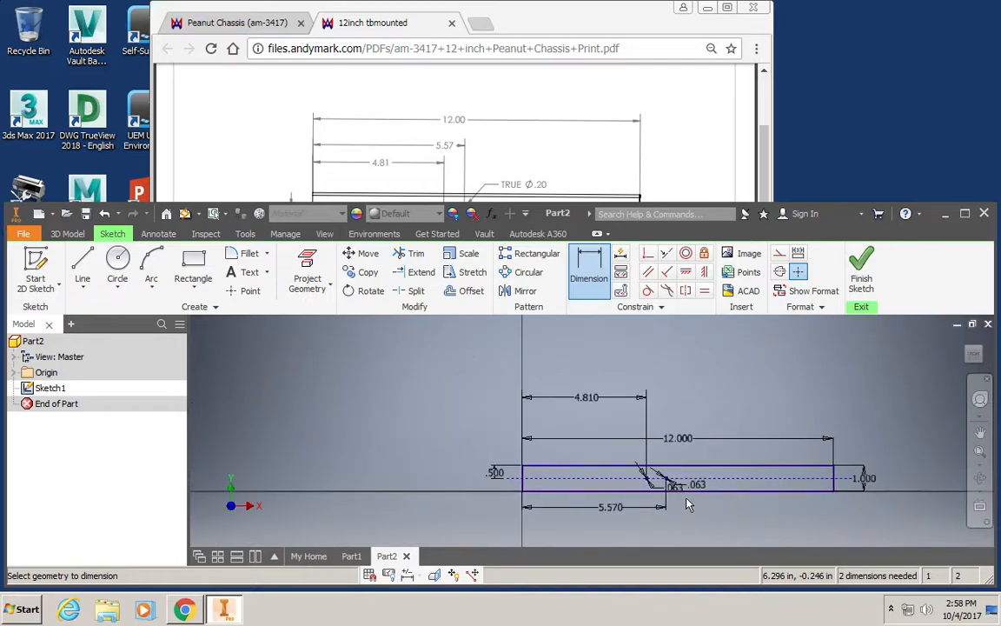
pyautogui.scroll(2, 686, 505)
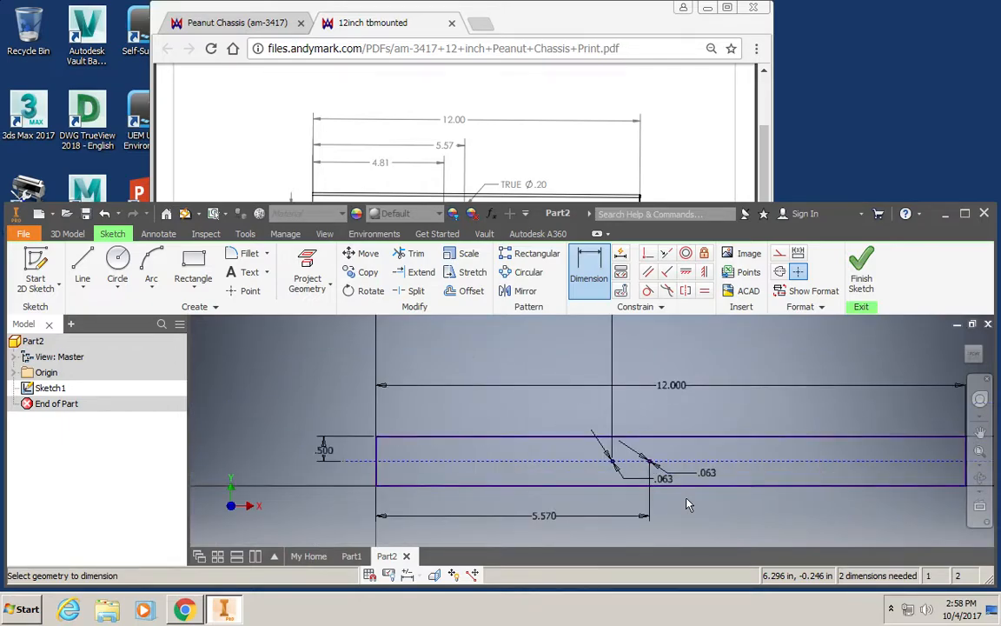
pyautogui.click(861, 265)
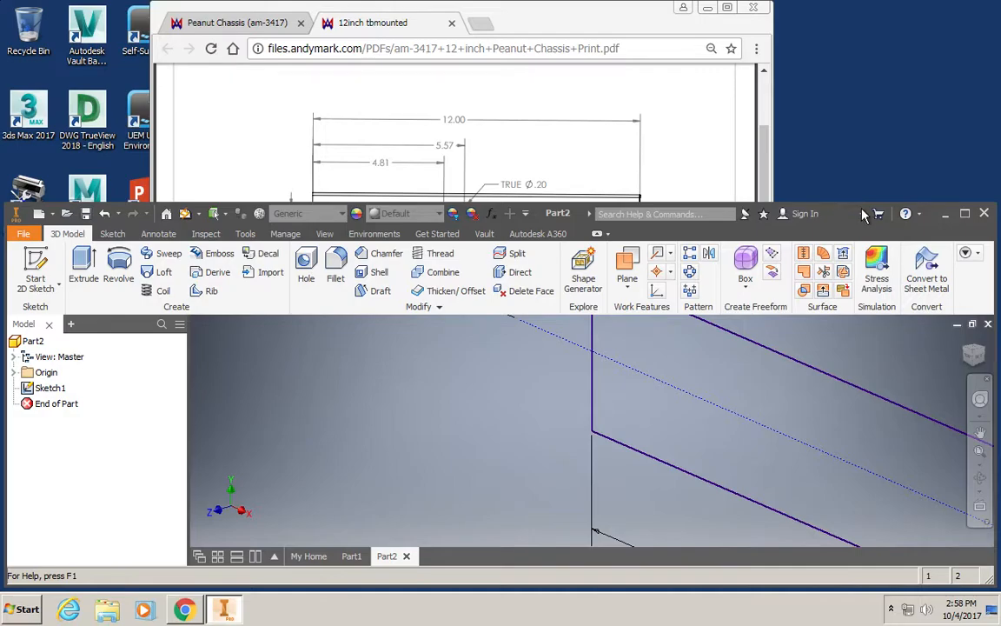
pyautogui.click(965, 213)
# Inspect the finished rectangle sketch and its two circles from the front, at an angle and from behind
pyautogui.scroll(-7, 579, 323)
pyautogui.scroll(8, 579, 323)
pyautogui.scroll(6, 579, 330)
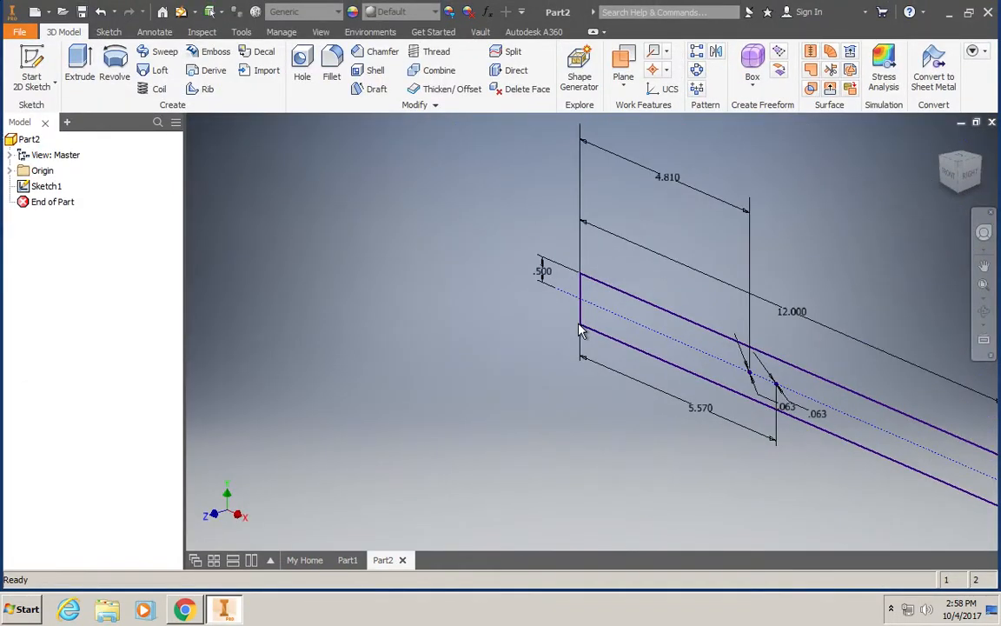
pyautogui.scroll(4, 581, 330)
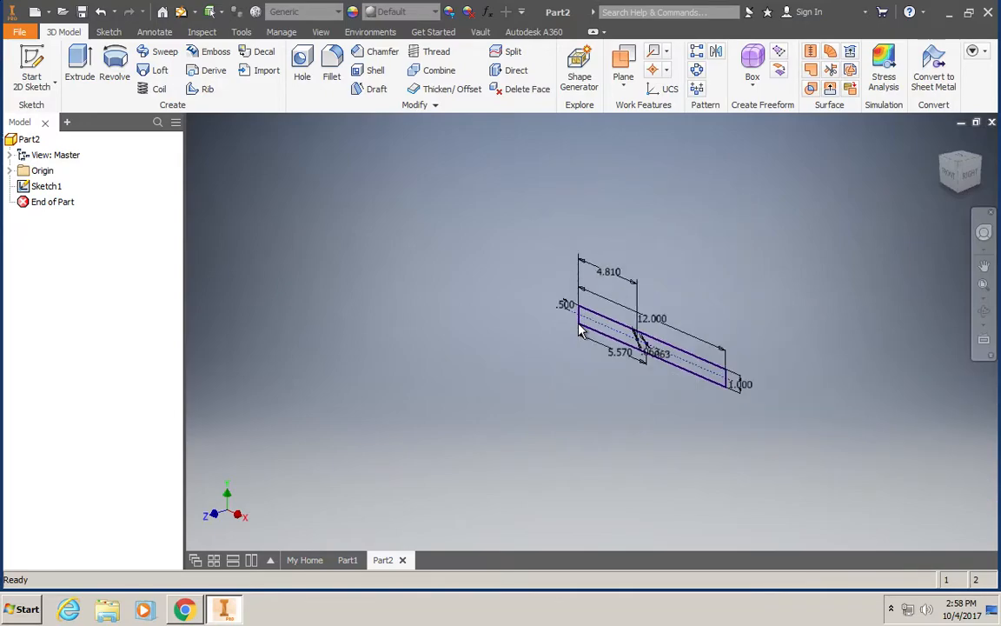
pyautogui.scroll(-3, 580, 330)
pyautogui.moveTo(676, 429)
pyautogui.keyDown('shift'); pyautogui.mouseDown(button='middle')
pyautogui.moveTo(566, 424)
pyautogui.moveTo(693, 422)
pyautogui.mouseUp(button='middle'); pyautogui.keyUp('shift')
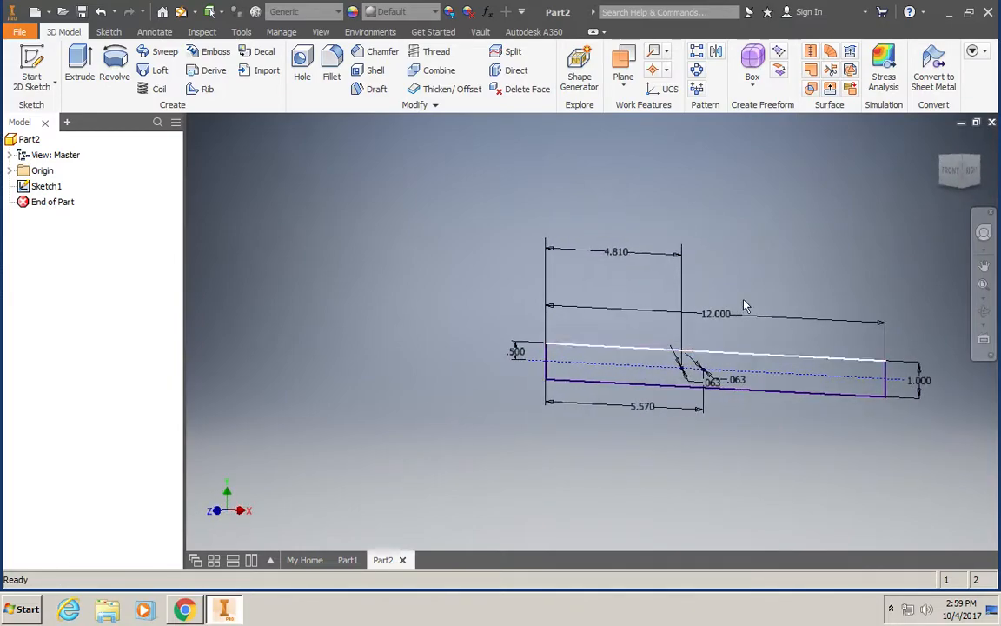
pyautogui.click(952, 171)
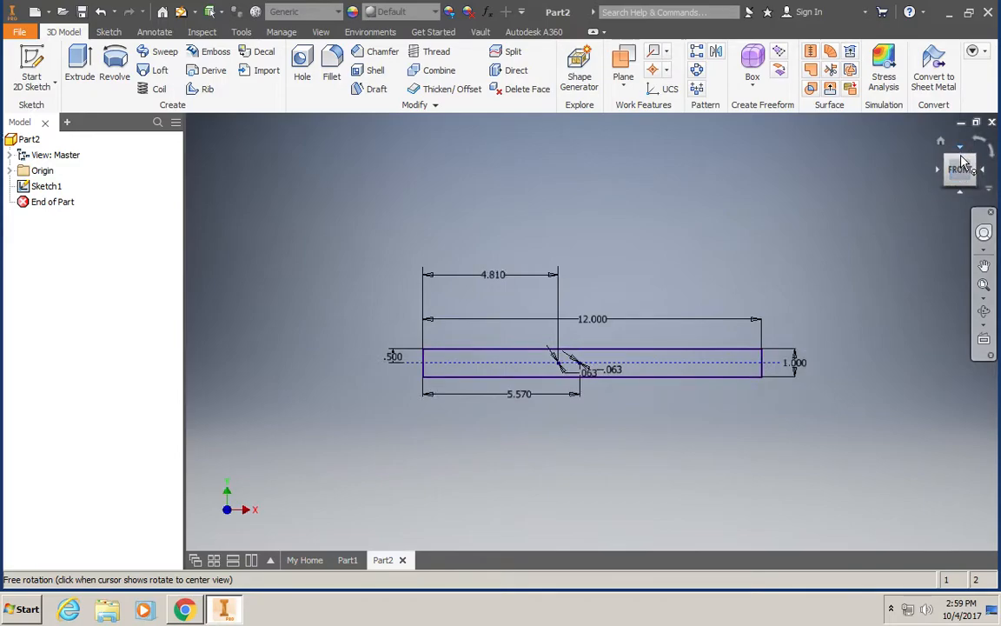
pyautogui.click(978, 172)
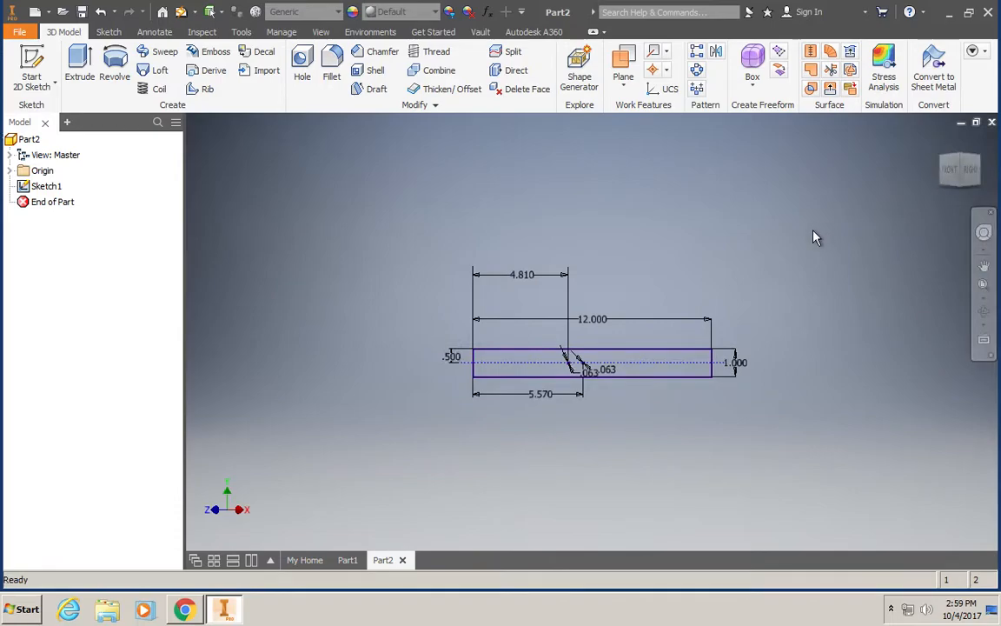
pyautogui.moveTo(815, 253)
pyautogui.keyDown('shift'); pyautogui.mouseDown(button='middle')
pyautogui.moveTo(771, 228)
pyautogui.moveTo(662, 200)
pyautogui.moveTo(719, 194)
pyautogui.moveTo(662, 219)
pyautogui.moveTo(529, 360)
pyautogui.moveTo(584, 229)
pyautogui.mouseUp(button='middle'); pyautogui.keyUp('shift')
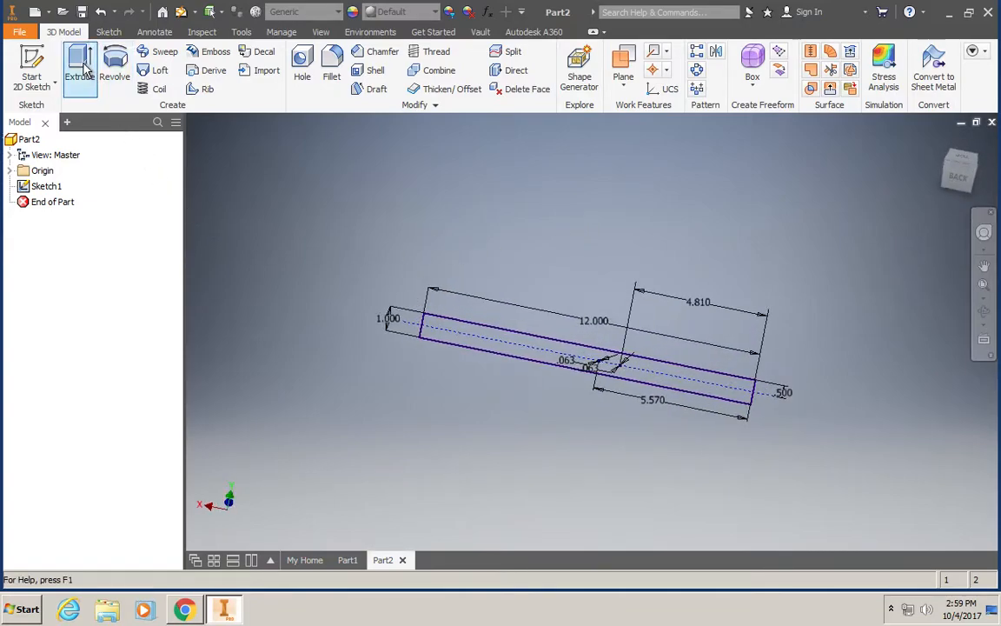
# Extrude the rectangular profile surrounding the two circles by 1/8 in, leaving the circles as through holes
pyautogui.click(78, 62)
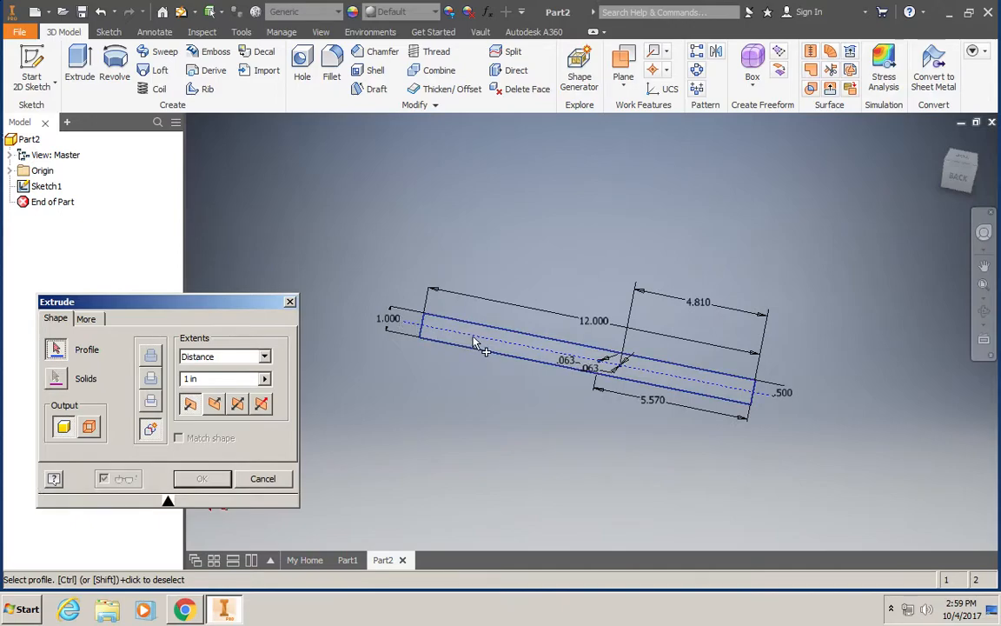
pyautogui.click(475, 337)
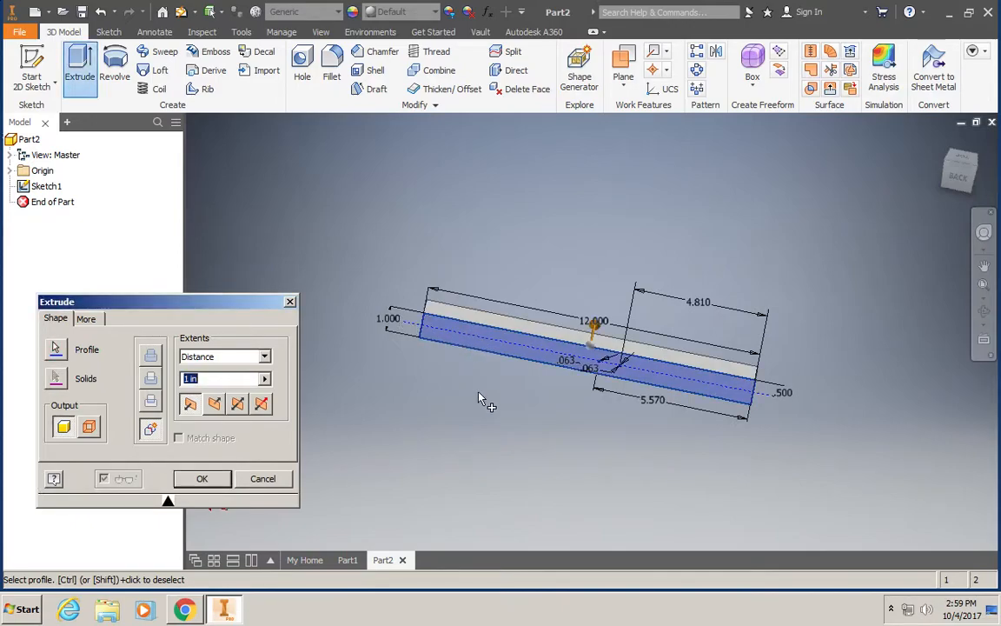
pyautogui.keyDown('shift'); pyautogui.moveTo(474, 409); pyautogui.dragTo(417, 256, button='middle'); pyautogui.keyUp('shift')
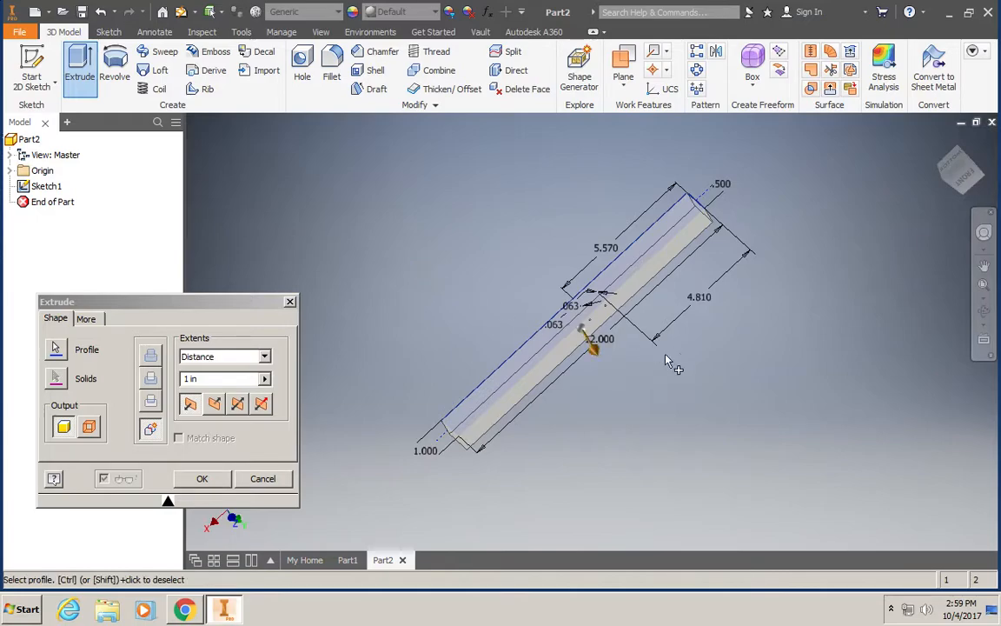
pyautogui.scroll(-3, 674, 366)
pyautogui.scroll(5, 674, 368)
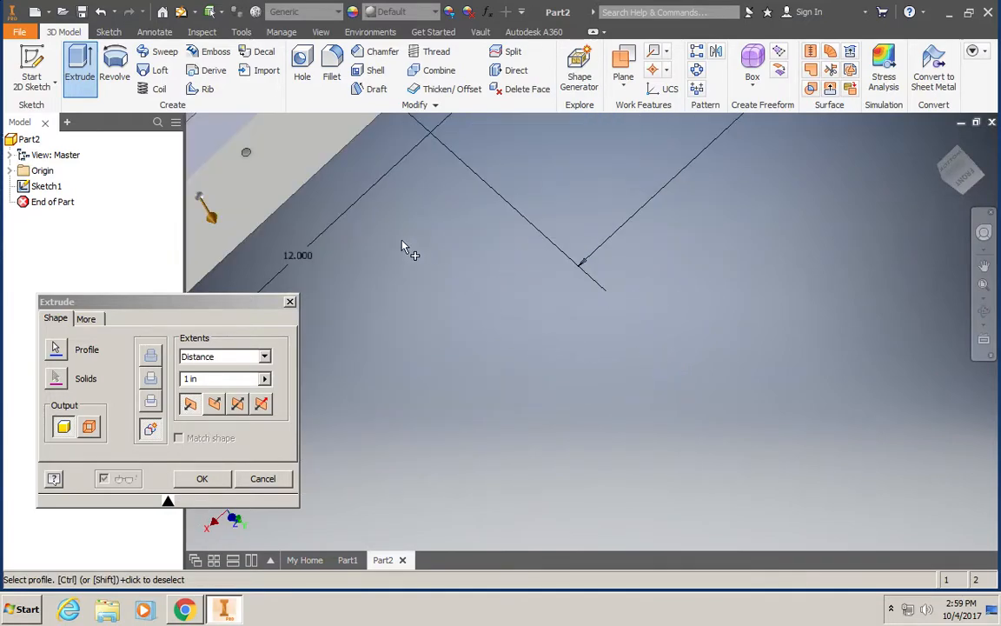
pyautogui.moveTo(433, 285); pyautogui.dragTo(718, 410, button='middle')
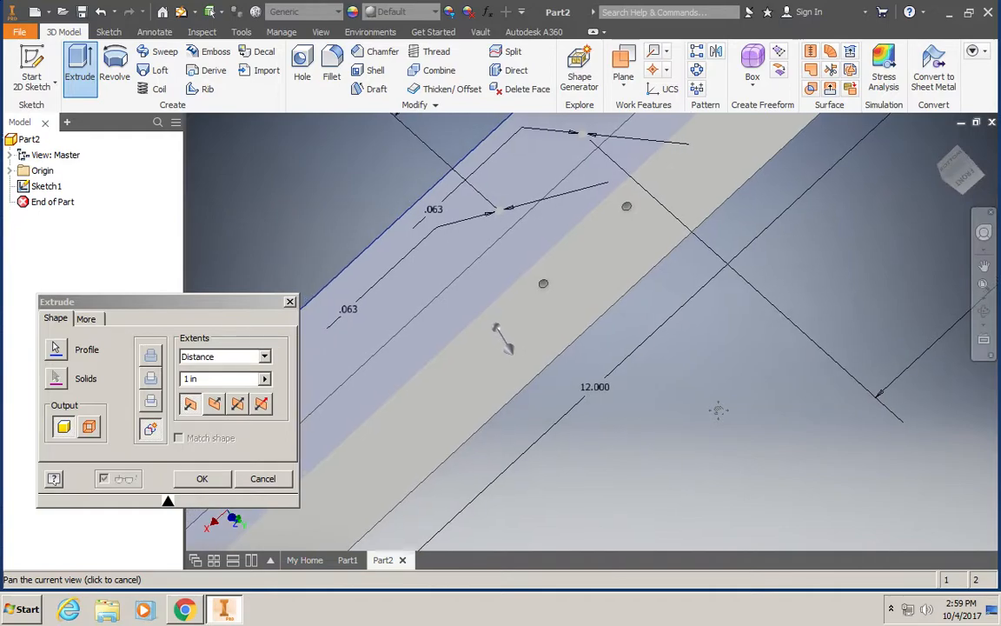
pyautogui.click(187, 380)
pyautogui.doubleClick(189, 383)
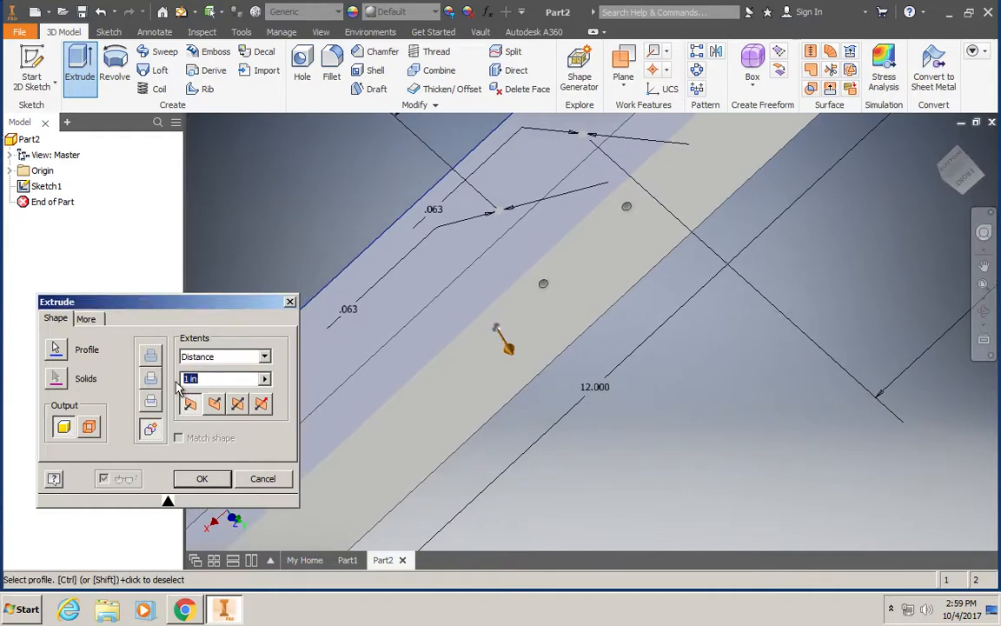
pyautogui.write('1/')
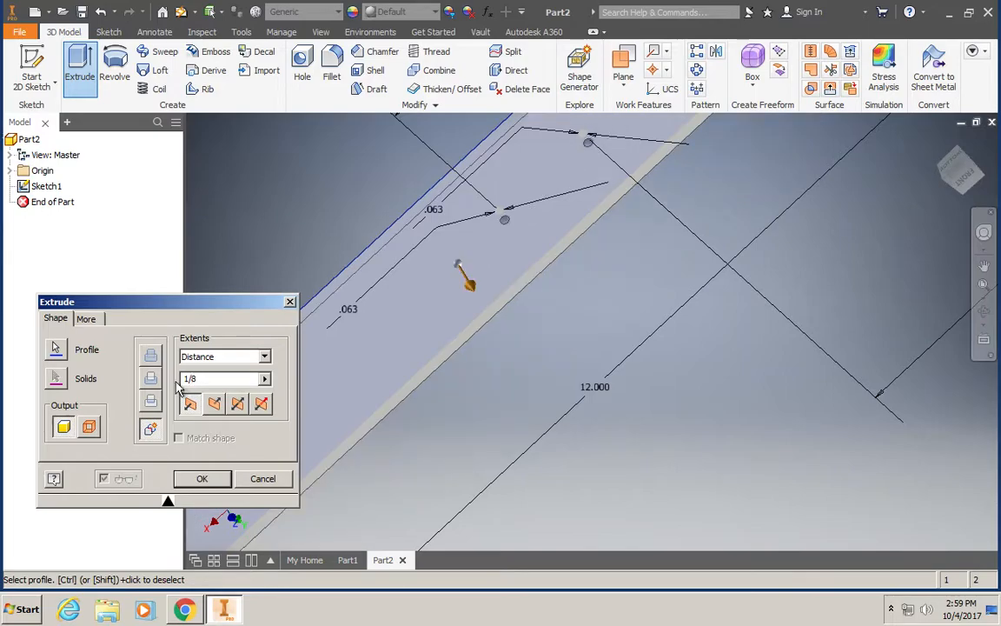
pyautogui.write('8')
pyautogui.press('Return')
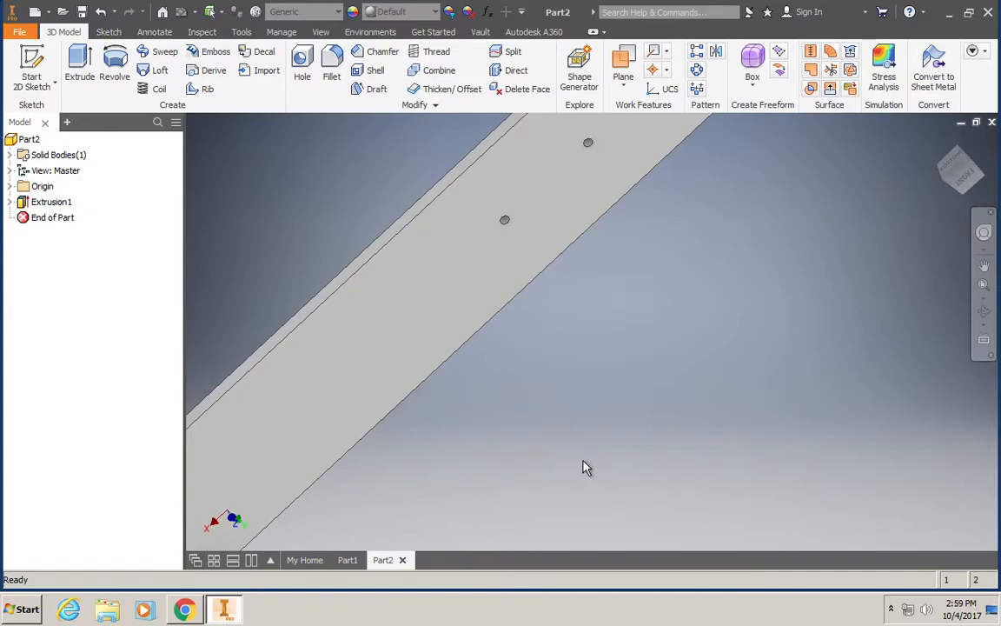
# Save the part to the Desktop as an Inventor part file named Peanut 12 Inch Hole Guide 2
pyautogui.scroll(-3, 589, 469)
pyautogui.keyDown('shift'); pyautogui.moveTo(469, 288); pyautogui.dragTo(172, 268, button='middle'); pyautogui.keyUp('shift')
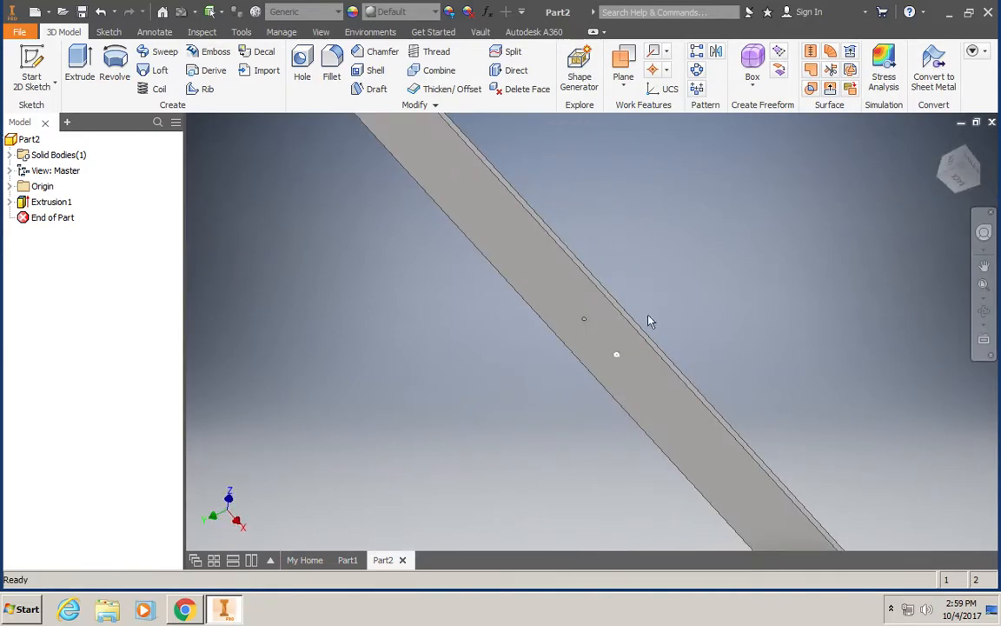
pyautogui.scroll(-3, 716, 316)
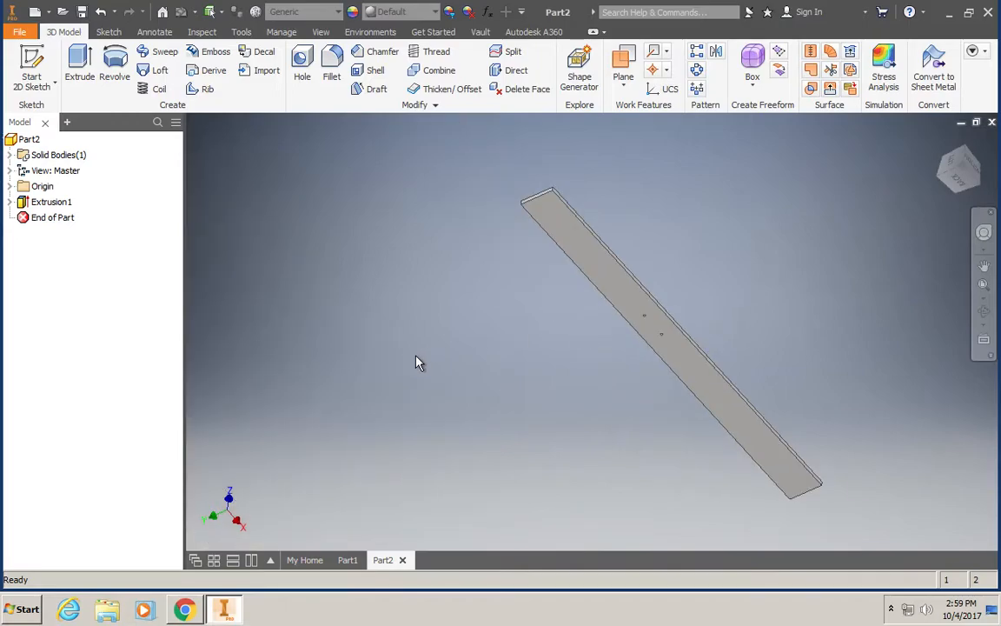
pyautogui.click(21, 33)
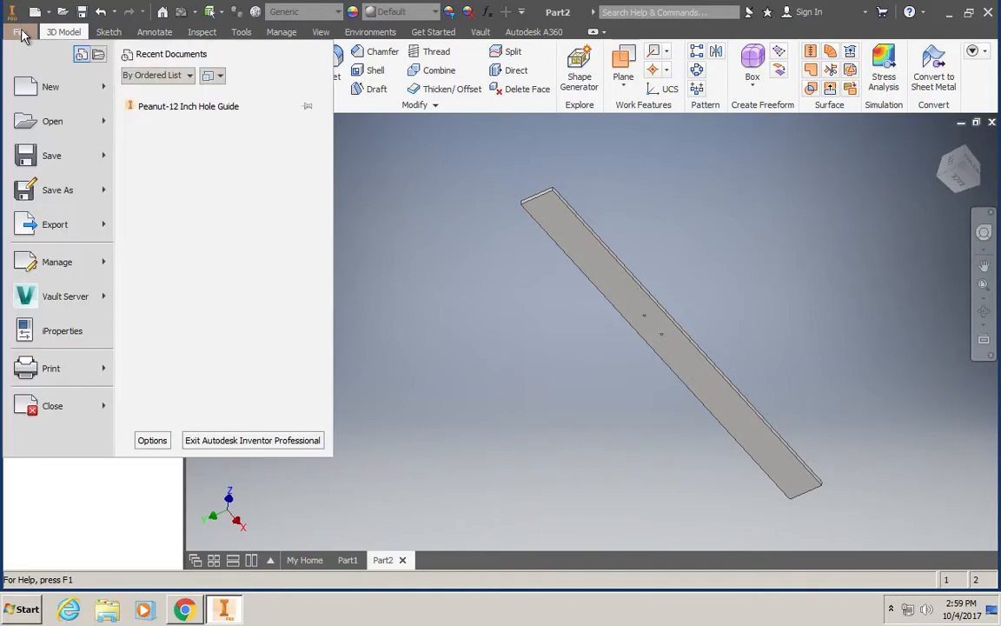
pyautogui.click(46, 193)
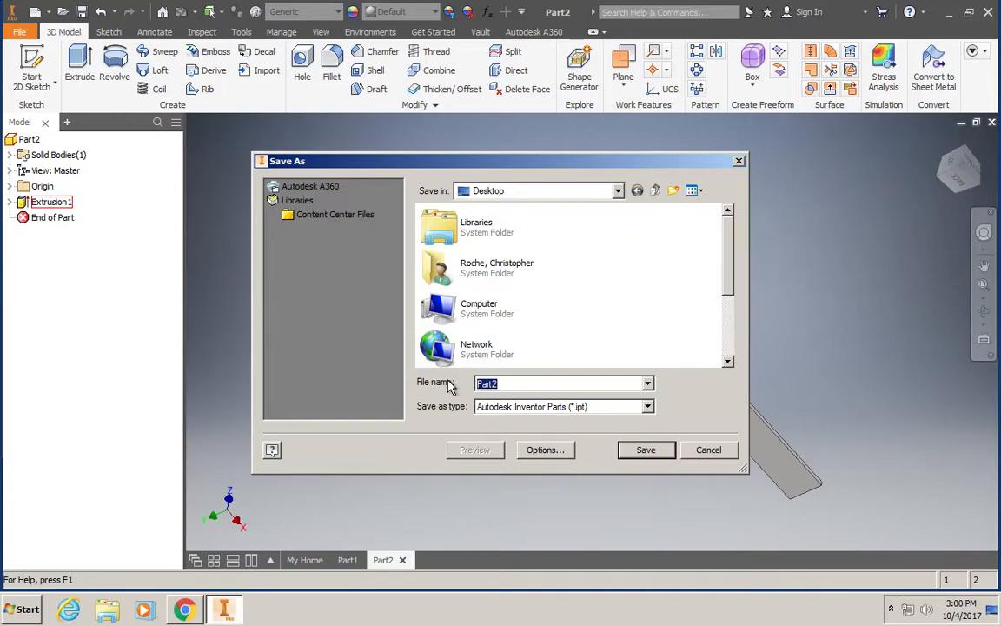
pyautogui.write('Peanu')
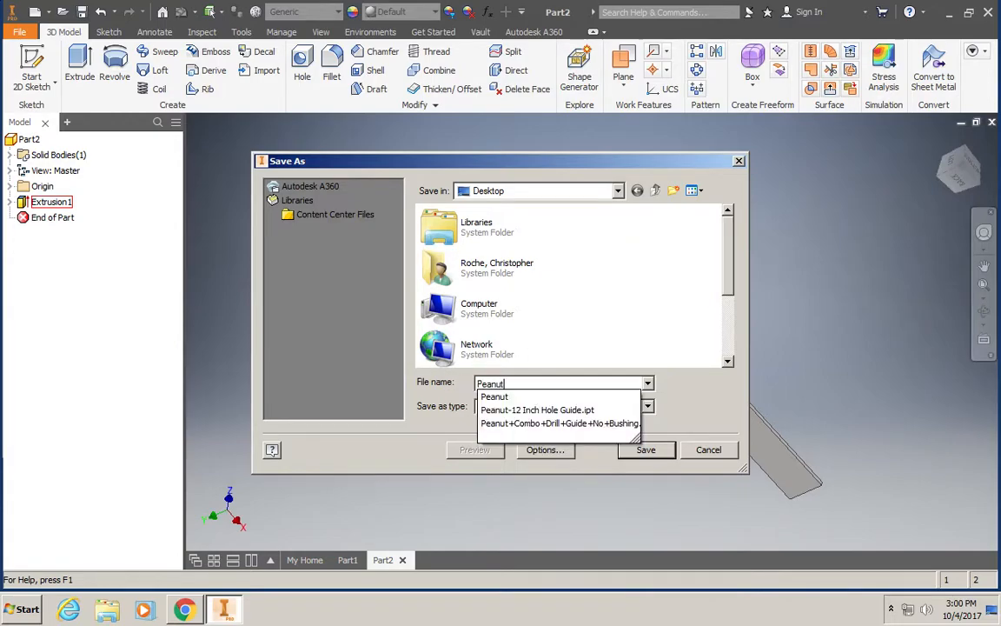
pyautogui.click(530, 399)
pyautogui.click(533, 408)
pyautogui.click(513, 384)
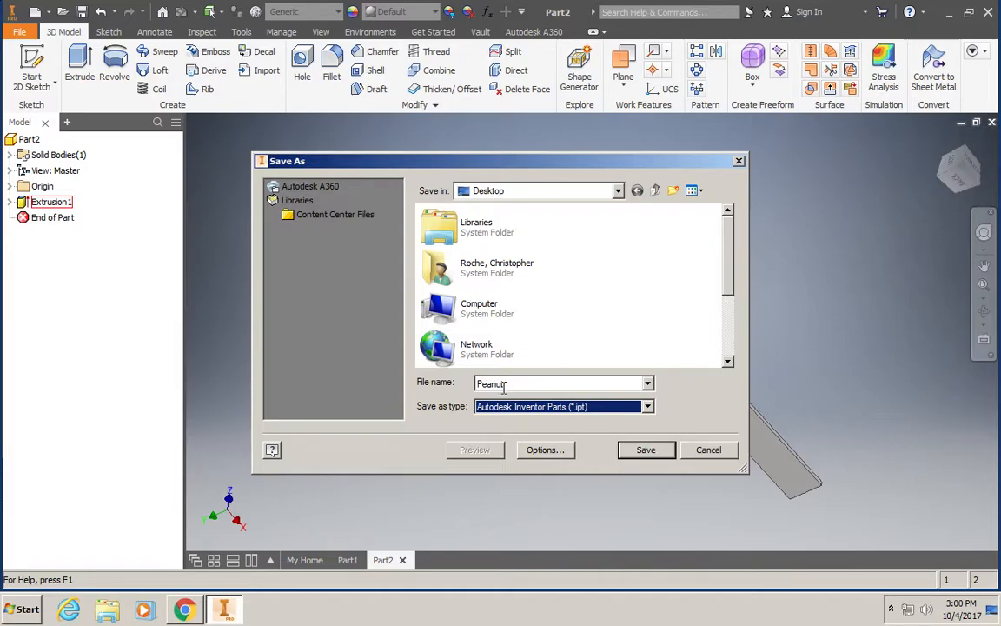
pyautogui.click(510, 386)
pyautogui.click(509, 385)
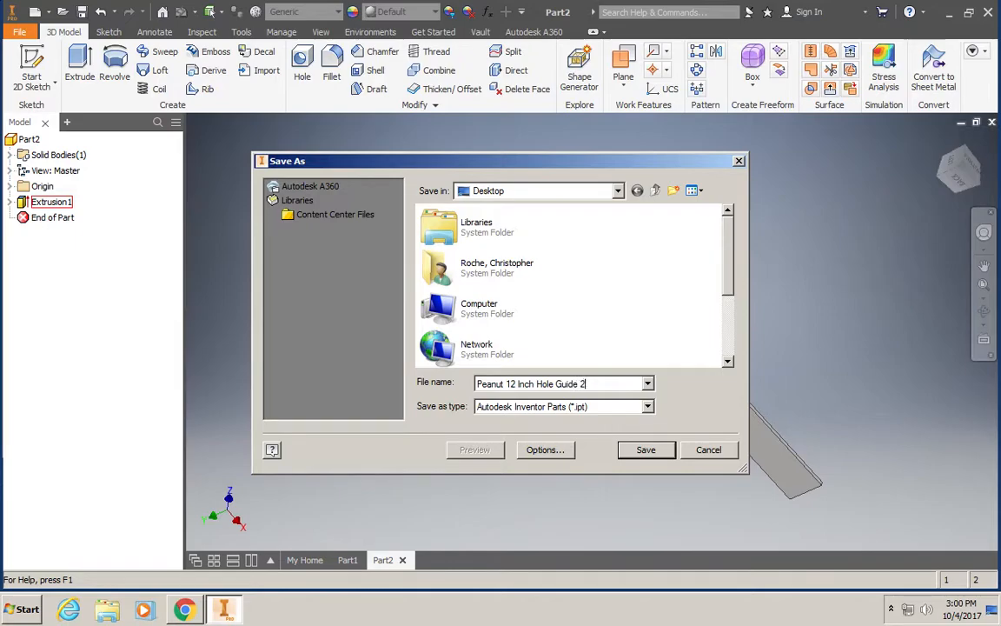
pyautogui.click(643, 450)
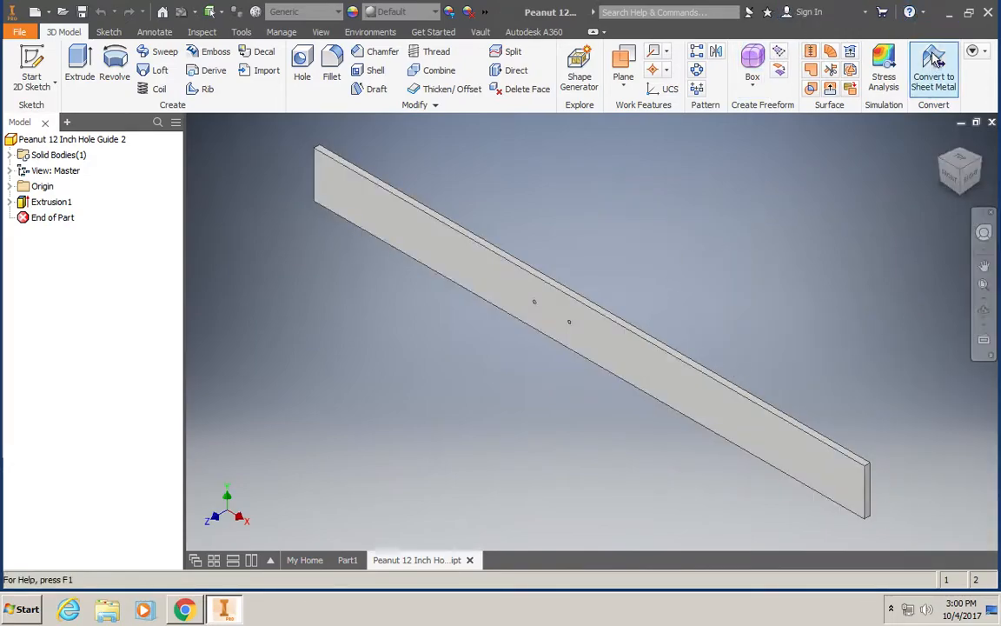
# Close Inventor and the browser with the PDF drawing, and log off the virtual desktop
pyautogui.click(988, 13)
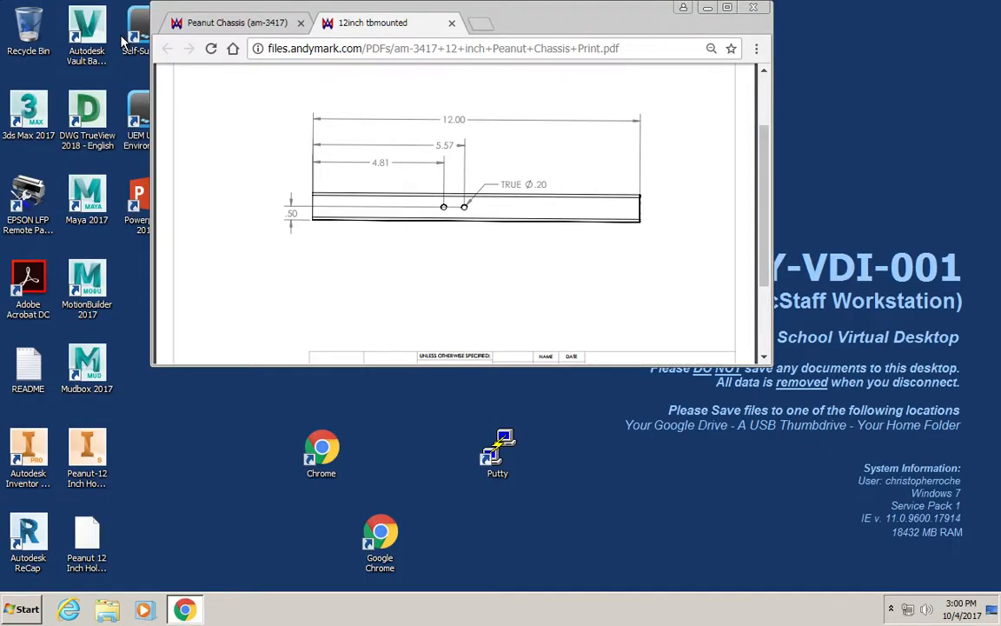
pyautogui.click(753, 8)
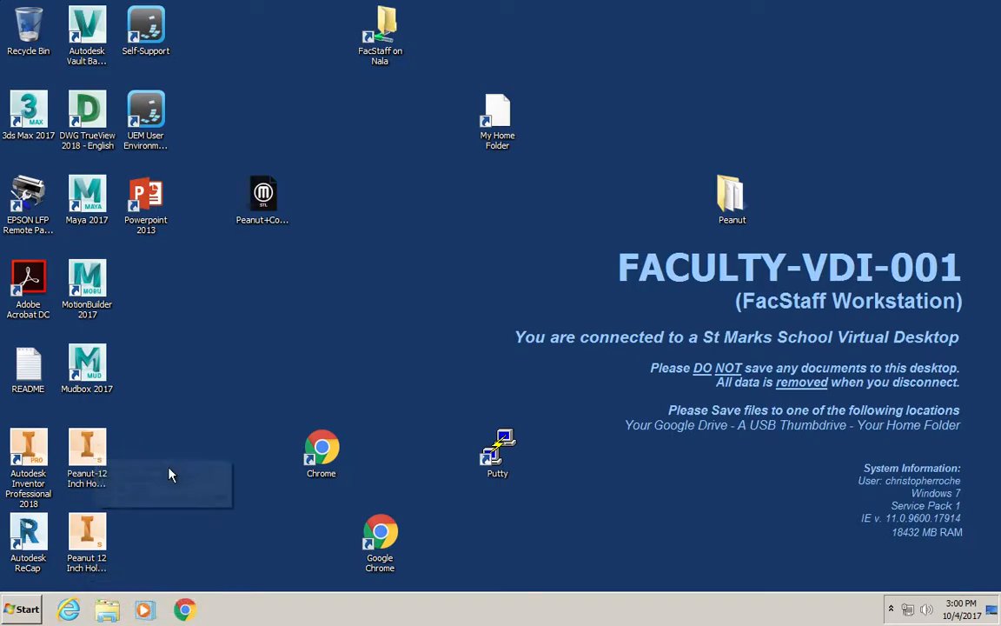
pyautogui.click(23, 611)
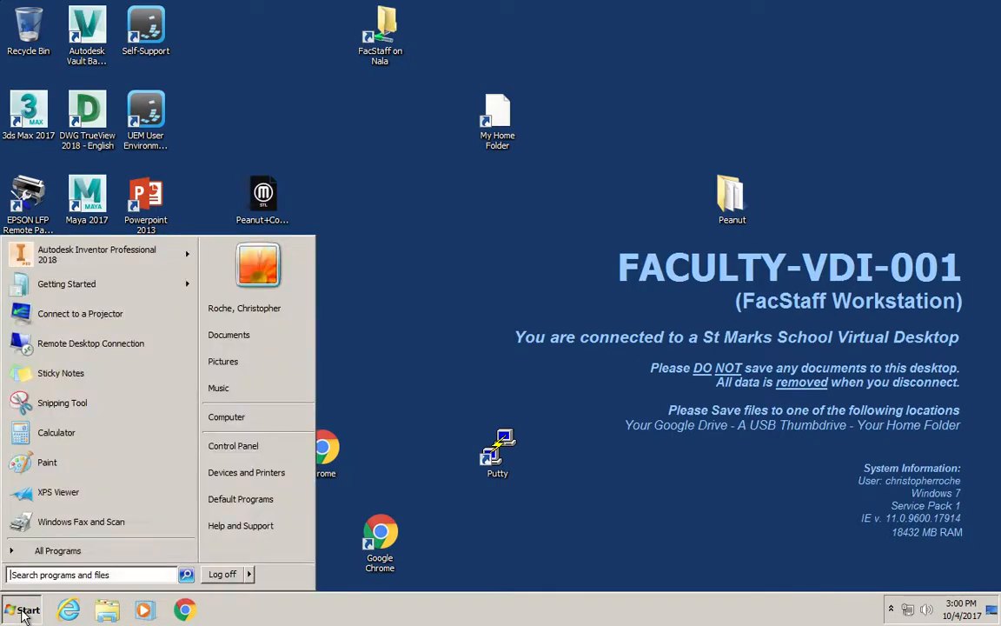
pyautogui.click(231, 576)
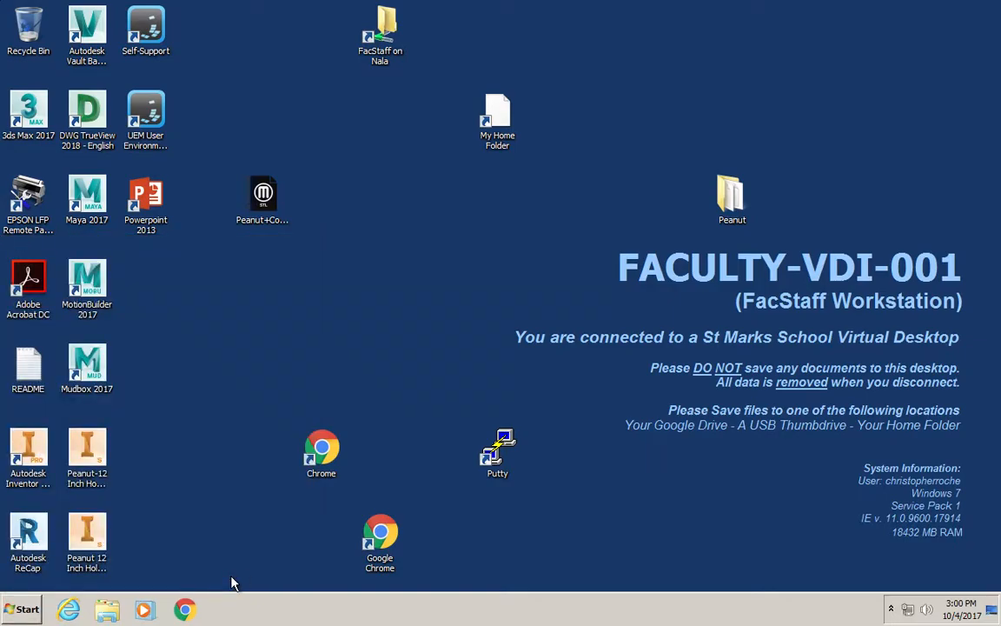